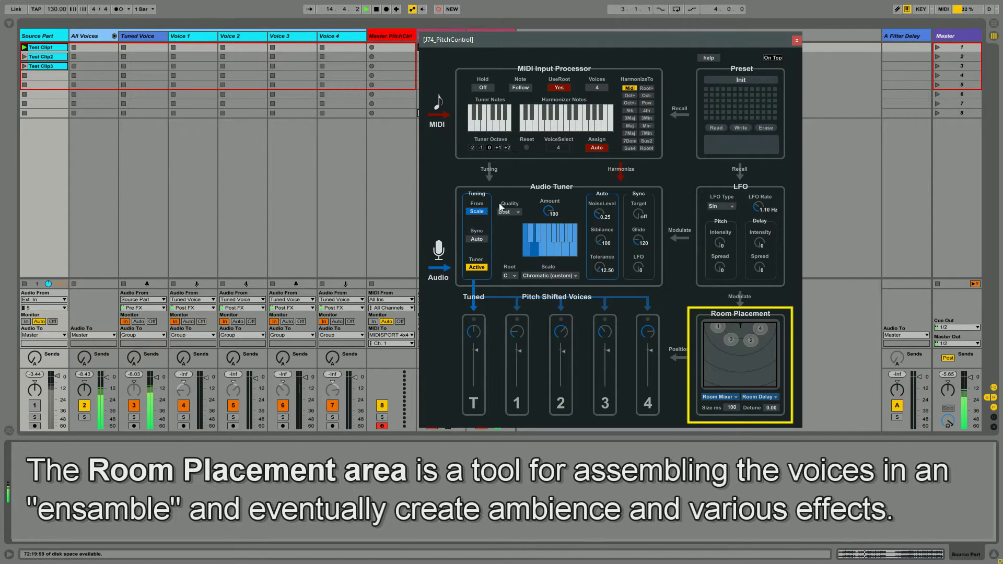
- Bypass the tuner and set HarmonizeTo to Root4 so all four pitch-shifted voices play
{"action": "left_click", "coordinate": [471, 267]}
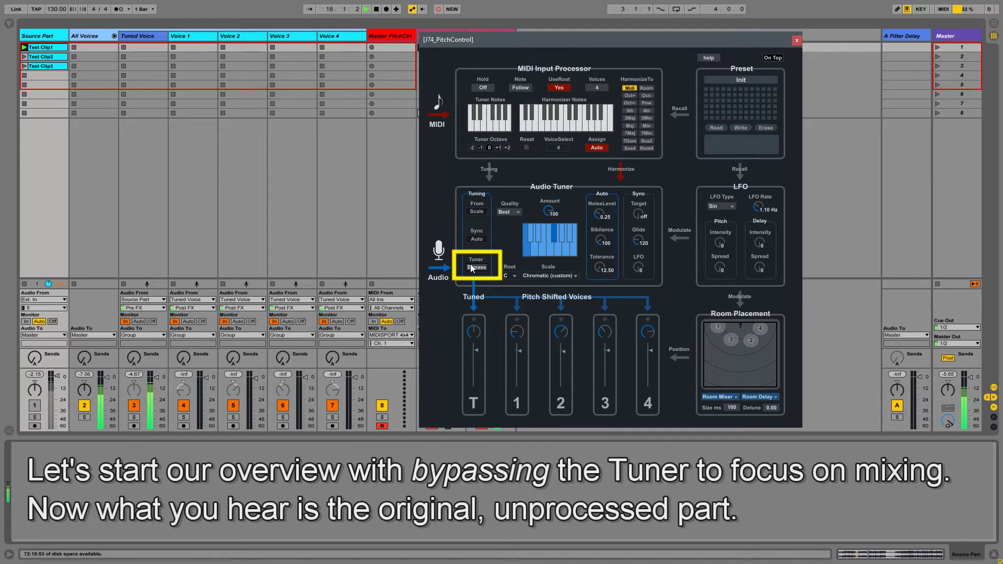
{"action": "left_click", "coordinate": [470, 267]}
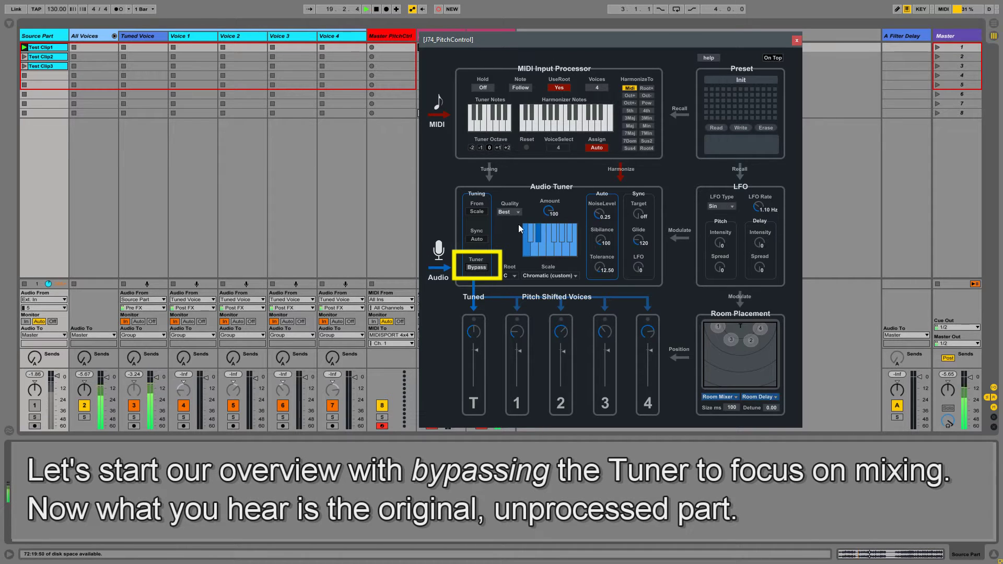
{"action": "left_click", "coordinate": [644, 149]}
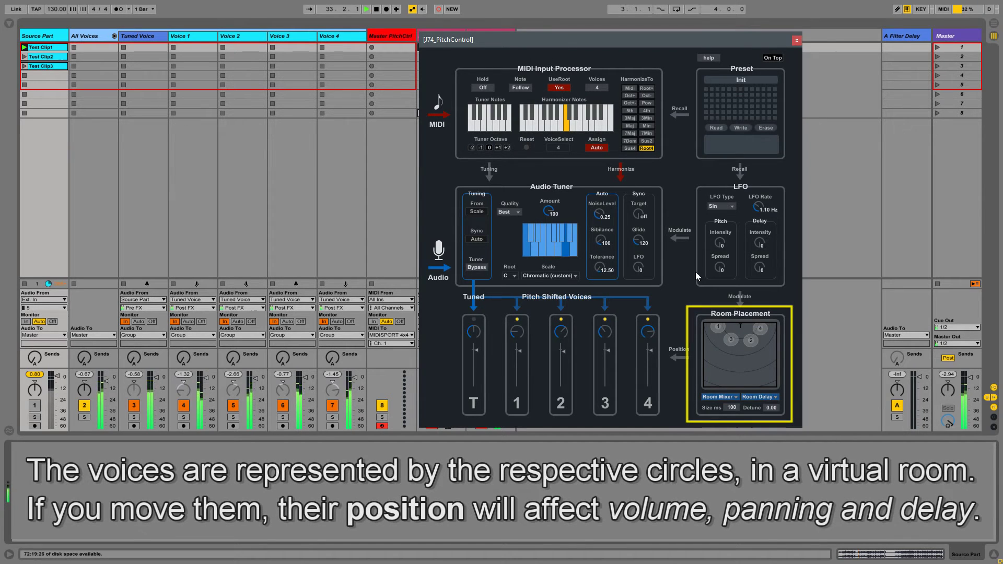
- Spread the four voice circles around the virtual room, with voices 3 and 2 at the back and voices 1 and 4 near opposite sides
{"action": "left_click_drag", "start_coordinate": [717, 327], "coordinate": [724, 375]}
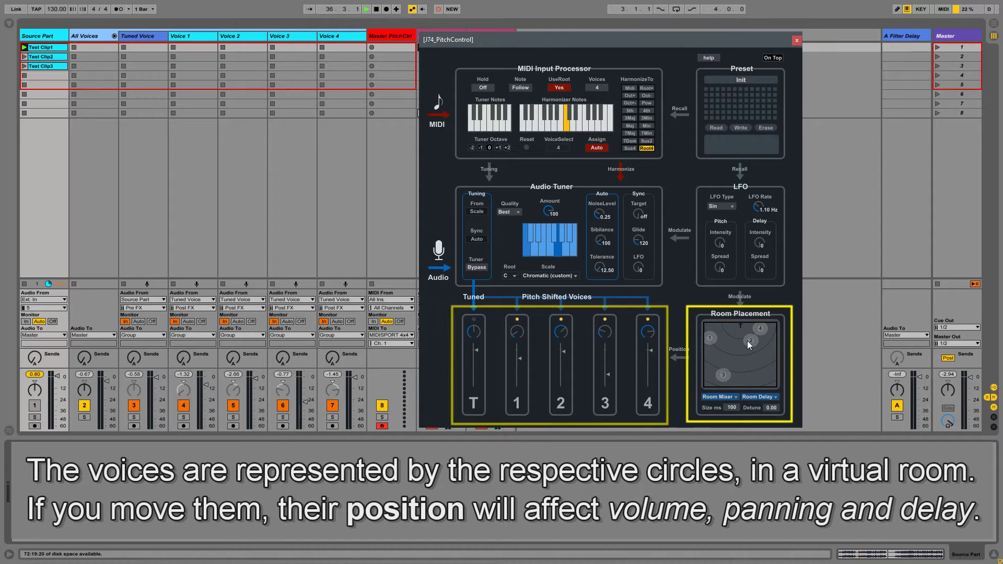
{"action": "left_click_drag", "start_coordinate": [752, 343], "coordinate": [759, 379]}
{"action": "mouse_move", "coordinate": [759, 334]}
{"action": "left_mouse_down"}
{"action": "mouse_move", "coordinate": [766, 353]}
{"action": "mouse_move", "coordinate": [769, 344]}
{"action": "left_mouse_up"}
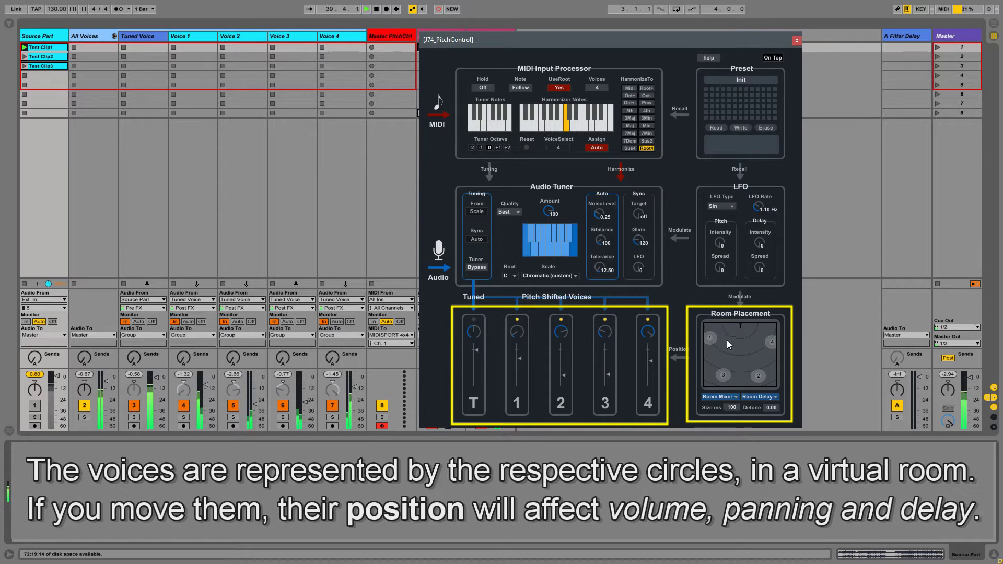
{"action": "mouse_move", "coordinate": [709, 338]}
{"action": "left_mouse_down"}
{"action": "mouse_move", "coordinate": [763, 347]}
{"action": "mouse_move", "coordinate": [713, 330]}
{"action": "mouse_move", "coordinate": [738, 340]}
{"action": "mouse_move", "coordinate": [731, 372]}
{"action": "mouse_move", "coordinate": [749, 339]}
{"action": "mouse_move", "coordinate": [714, 332]}
{"action": "left_mouse_up"}
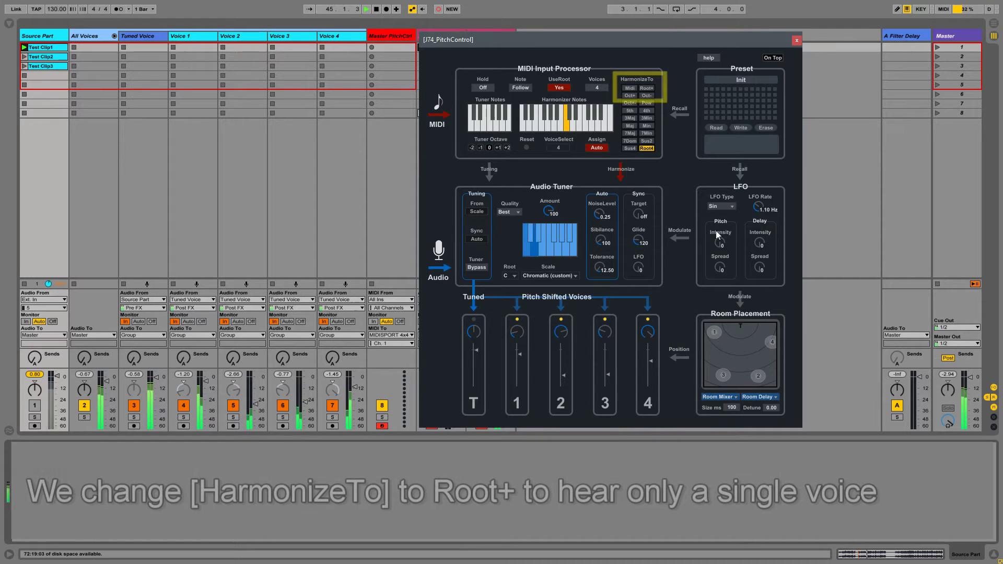
- Isolate voice 1 with HarmonizeTo Root+ and a zero Tuned level, and audition it at different positions in the room
{"action": "left_click", "coordinate": [647, 89]}
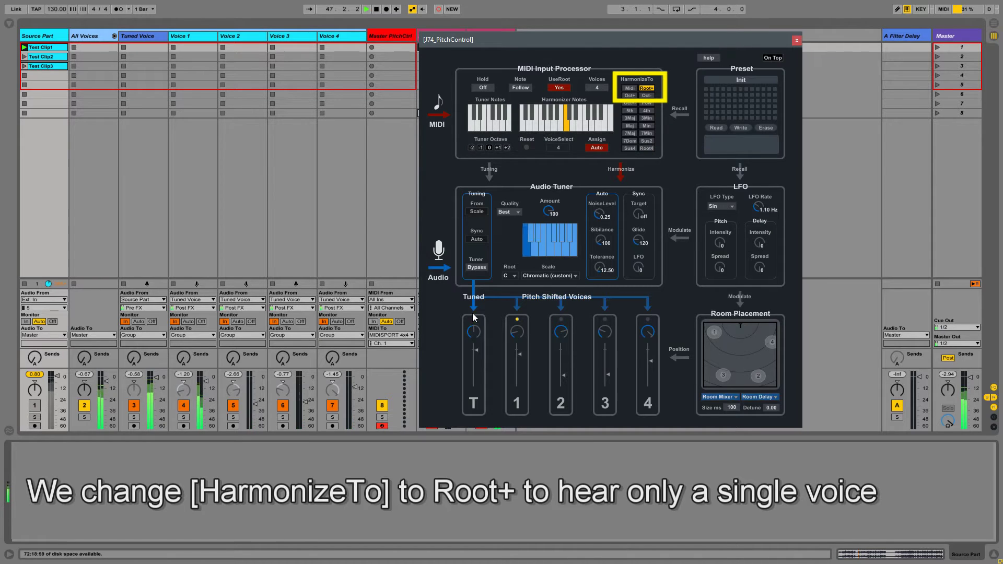
{"action": "left_click_drag", "start_coordinate": [477, 353], "coordinate": [475, 387]}
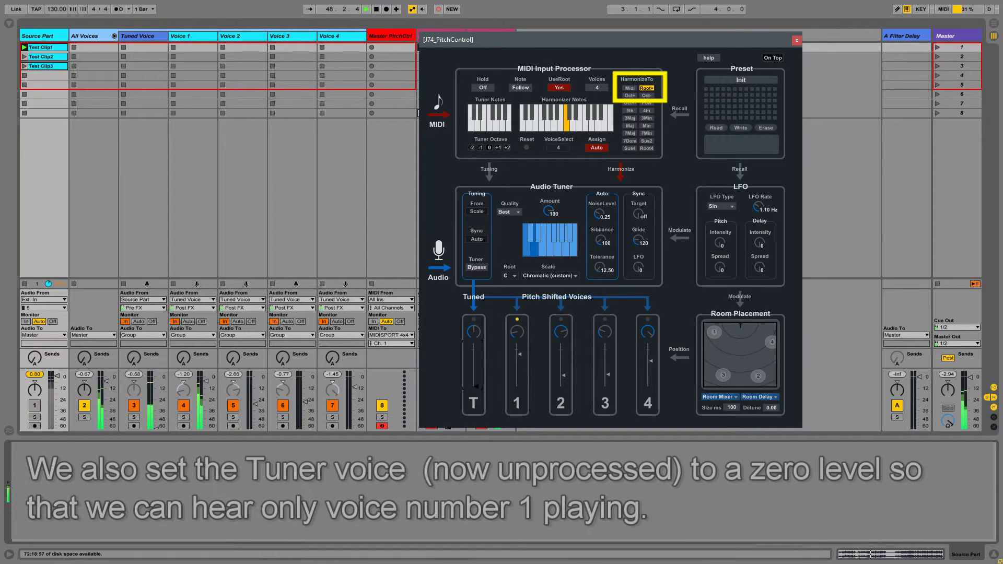
{"action": "left_click_drag", "start_coordinate": [715, 332], "coordinate": [734, 338]}
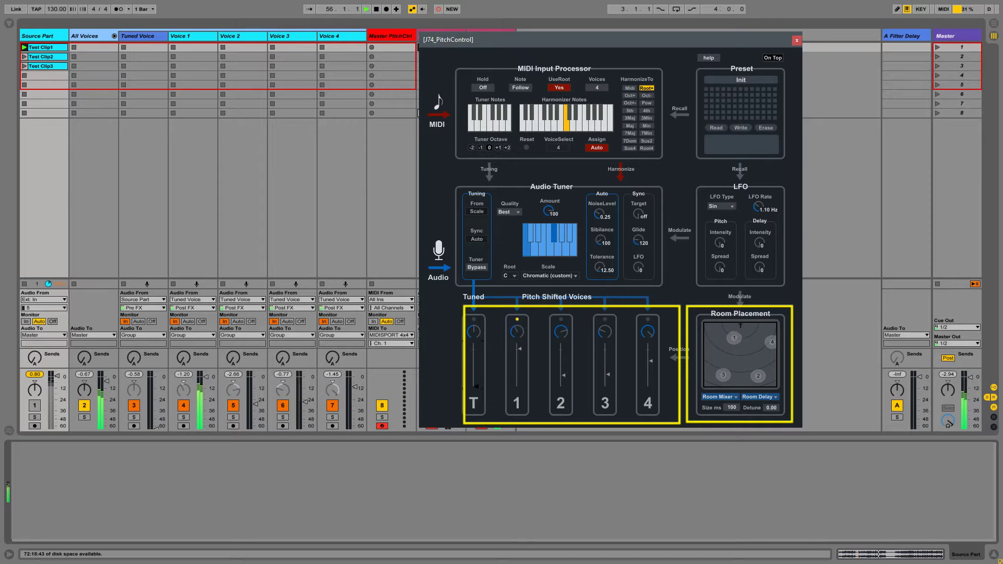
{"action": "mouse_move", "coordinate": [712, 328]}
{"action": "left_mouse_down"}
{"action": "mouse_move", "coordinate": [752, 334]}
{"action": "mouse_move", "coordinate": [714, 331]}
{"action": "left_mouse_up"}
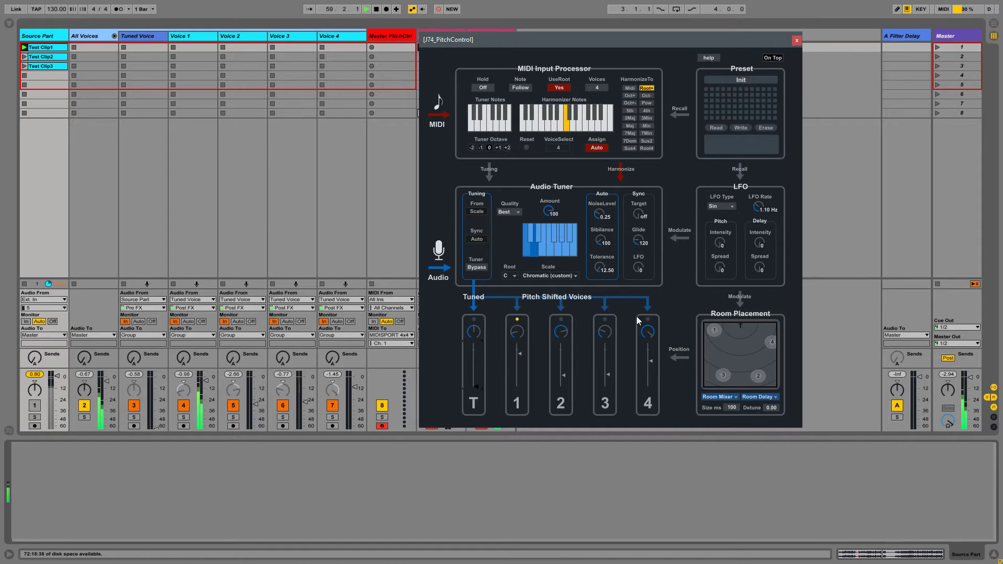
- Set HarmonizeTo to Root4 and rebalance the ensemble by bringing voices 3 and 2 closer to the front and raising the Tuned level
{"action": "left_click", "coordinate": [647, 148]}
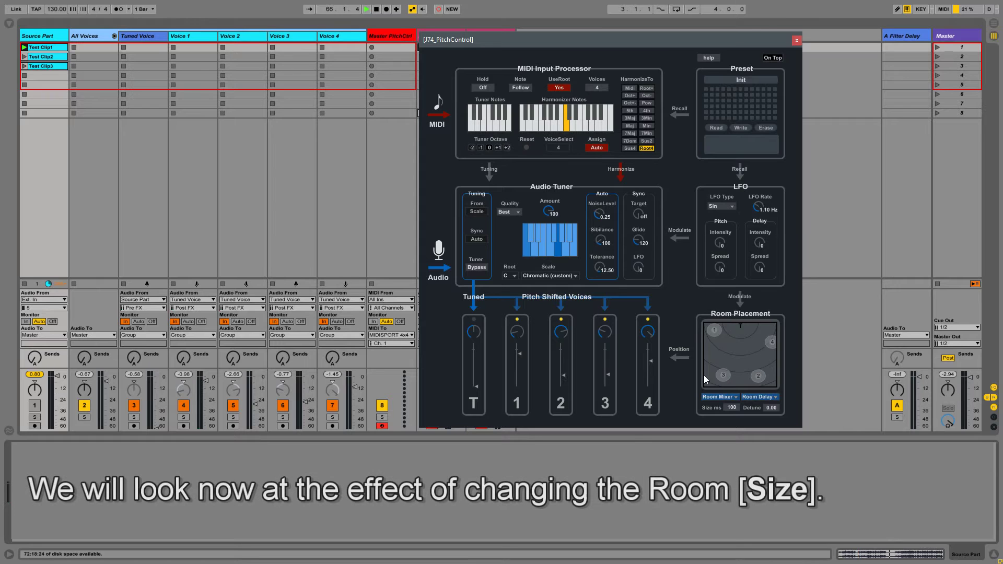
{"action": "left_click_drag", "start_coordinate": [724, 378], "coordinate": [759, 375]}
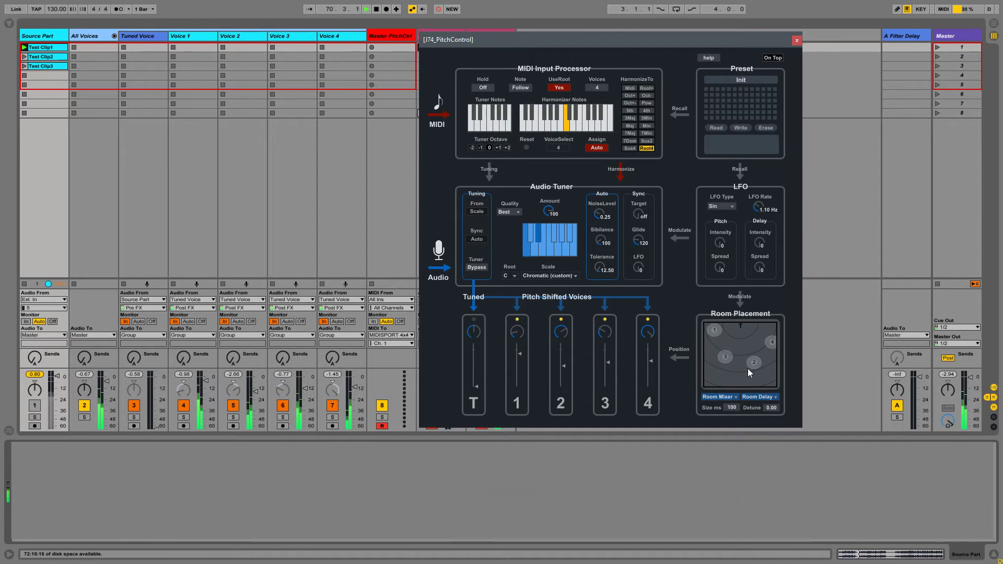
{"action": "left_click_drag", "start_coordinate": [476, 389], "coordinate": [480, 360]}
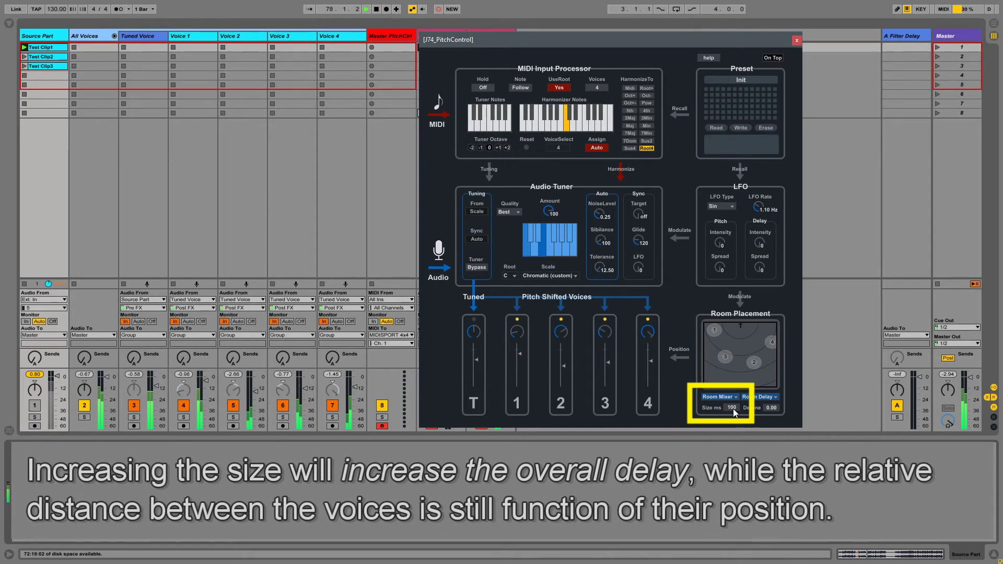
- Set the room Size to 1000 ms and move voice 2 farther back in the room
{"action": "left_click_drag", "start_coordinate": [732, 409], "coordinate": [732, 360]}
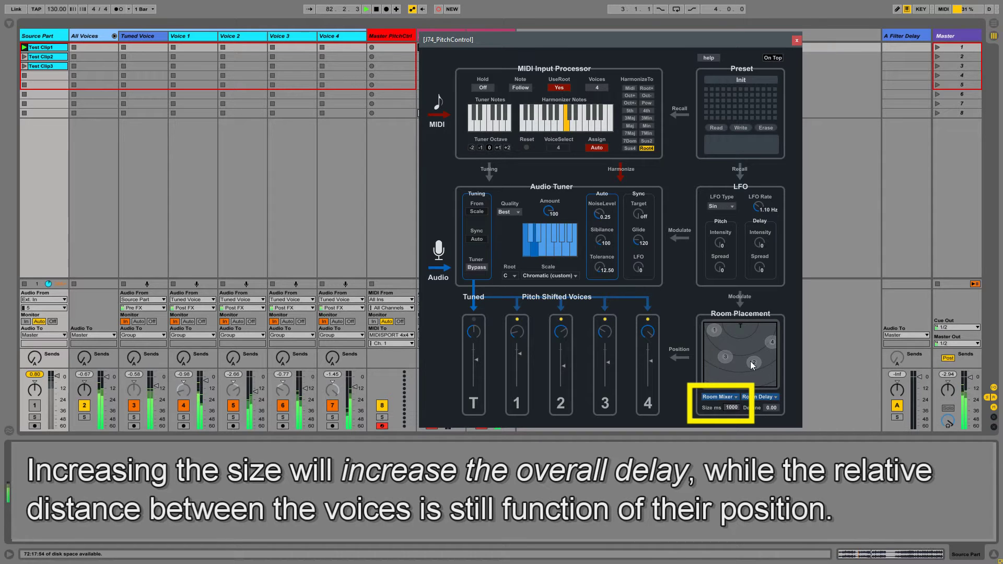
{"action": "left_click_drag", "start_coordinate": [752, 366], "coordinate": [757, 377]}
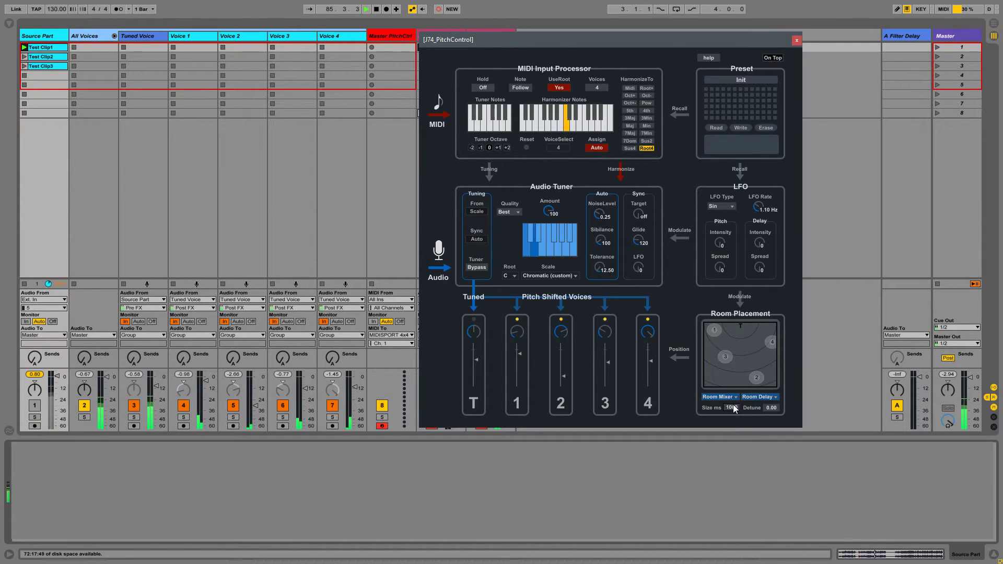
- Try the room Size at 500 ms, and set it back to 100 ms
{"action": "left_click_drag", "start_coordinate": [733, 408], "coordinate": [733, 360]}
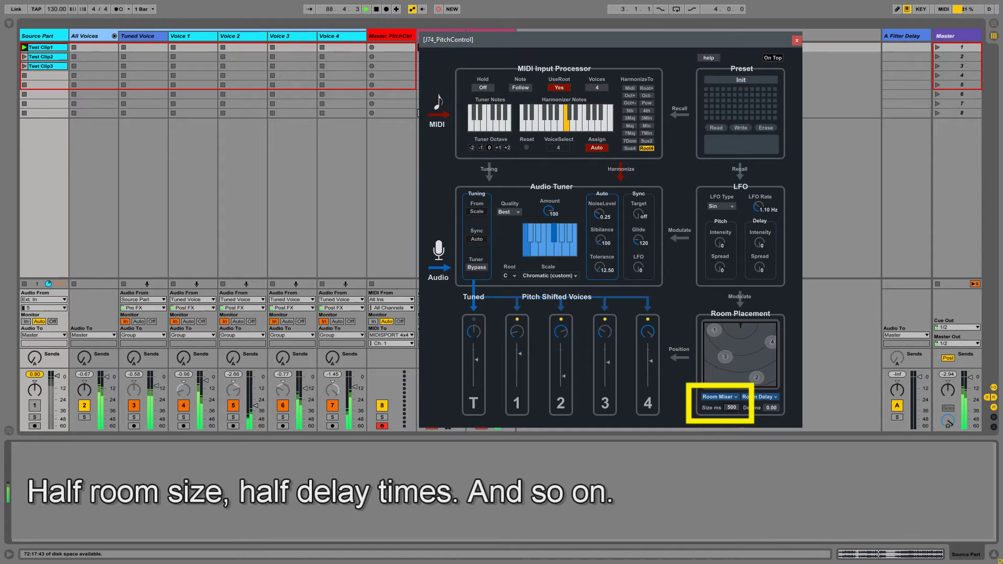
{"action": "type", "text": "100"}
{"action": "key", "text": "Return"}
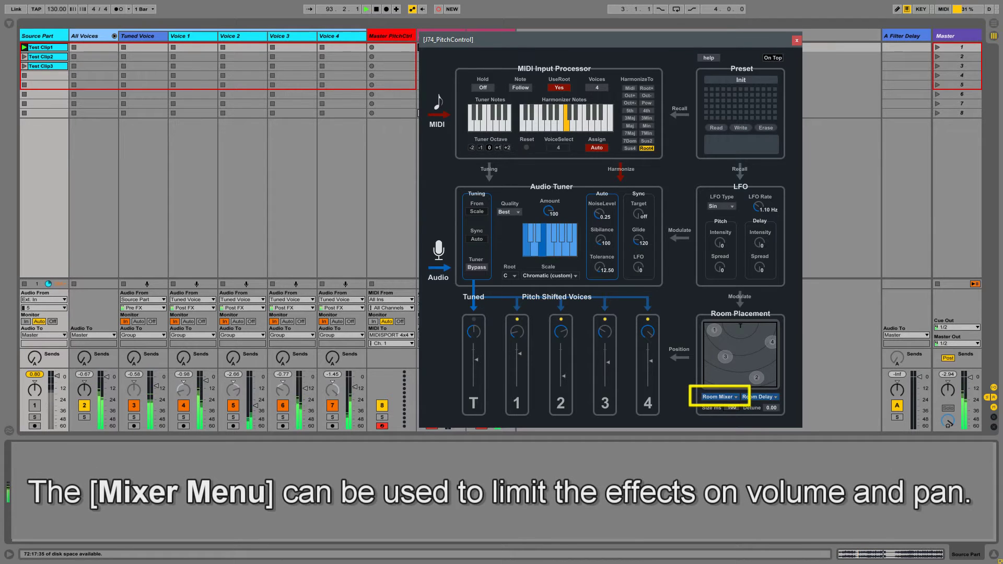
- Switch the room's mixer mode to Manual Mix, raise the level of voice 1 and shift its circle in the room
{"action": "left_click", "coordinate": [732, 397]}
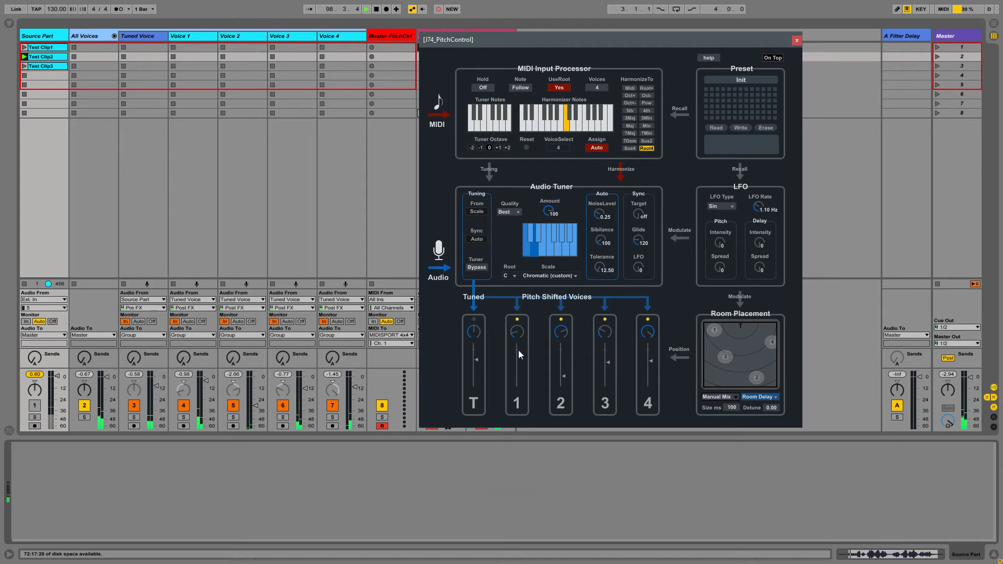
{"action": "mouse_move", "coordinate": [519, 353]}
{"action": "left_mouse_down"}
{"action": "mouse_move", "coordinate": [519, 373]}
{"action": "mouse_move", "coordinate": [520, 348]}
{"action": "left_mouse_up"}
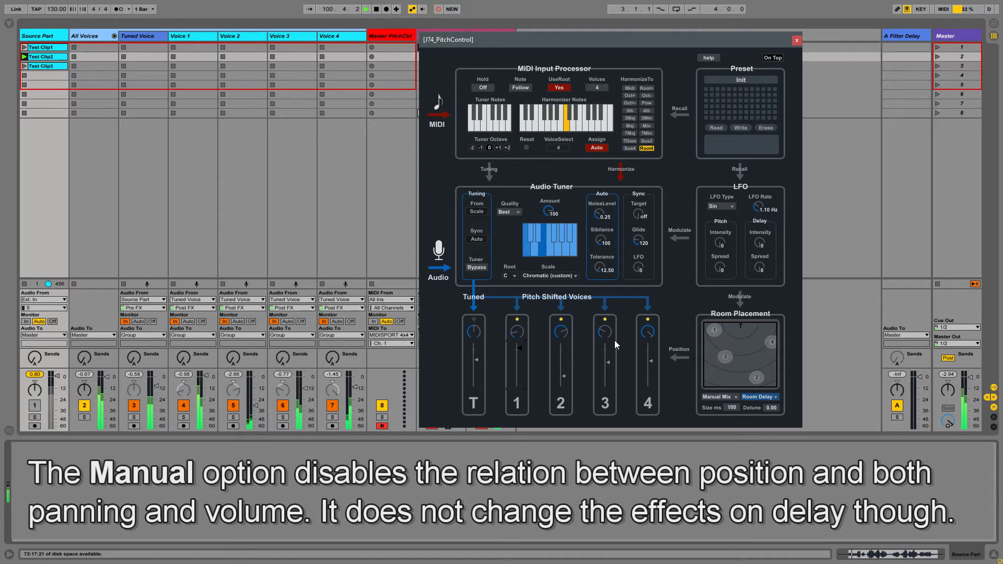
{"action": "mouse_move", "coordinate": [714, 330]}
{"action": "left_mouse_down"}
{"action": "mouse_move", "coordinate": [735, 335]}
{"action": "mouse_move", "coordinate": [715, 337]}
{"action": "mouse_move", "coordinate": [714, 353]}
{"action": "mouse_move", "coordinate": [737, 348]}
{"action": "mouse_move", "coordinate": [714, 335]}
{"action": "left_mouse_up"}
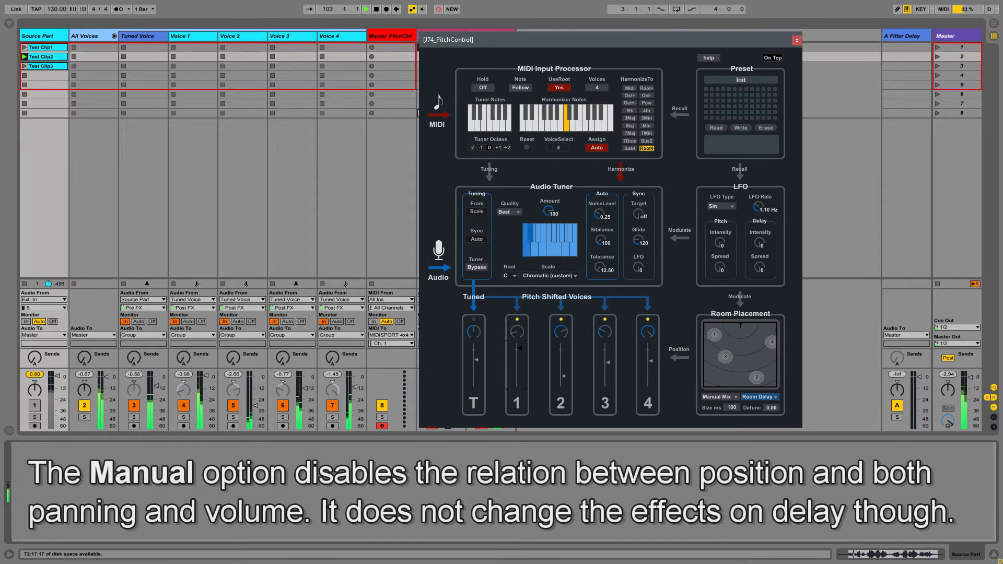
- Switch the mixer mode to Room Mixer and move voice 1 slightly farther back in the room
{"action": "left_click", "coordinate": [722, 397]}
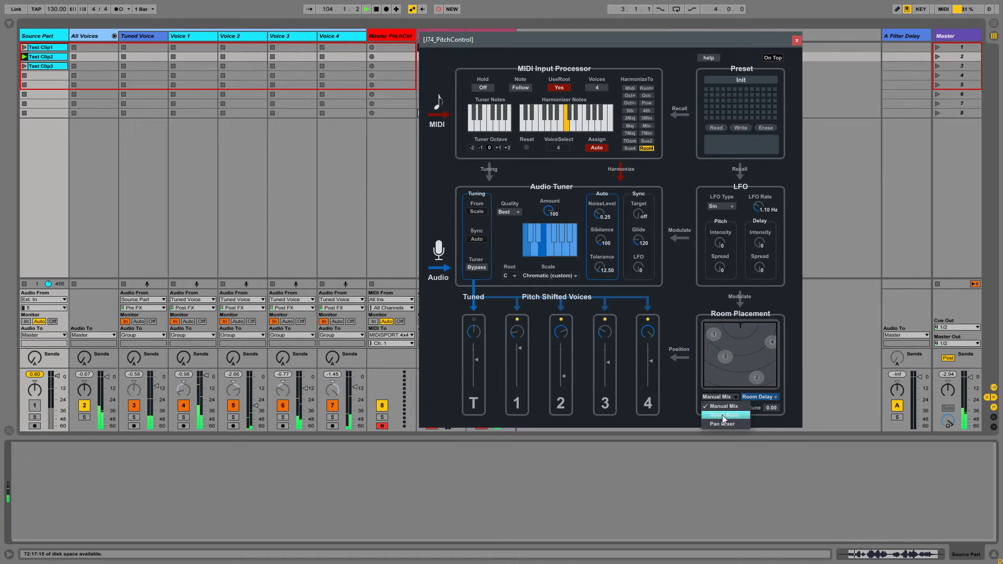
{"action": "left_click", "coordinate": [722, 415]}
{"action": "mouse_move", "coordinate": [713, 335]}
{"action": "left_mouse_down"}
{"action": "mouse_move", "coordinate": [718, 346]}
{"action": "mouse_move", "coordinate": [711, 339]}
{"action": "left_mouse_up"}
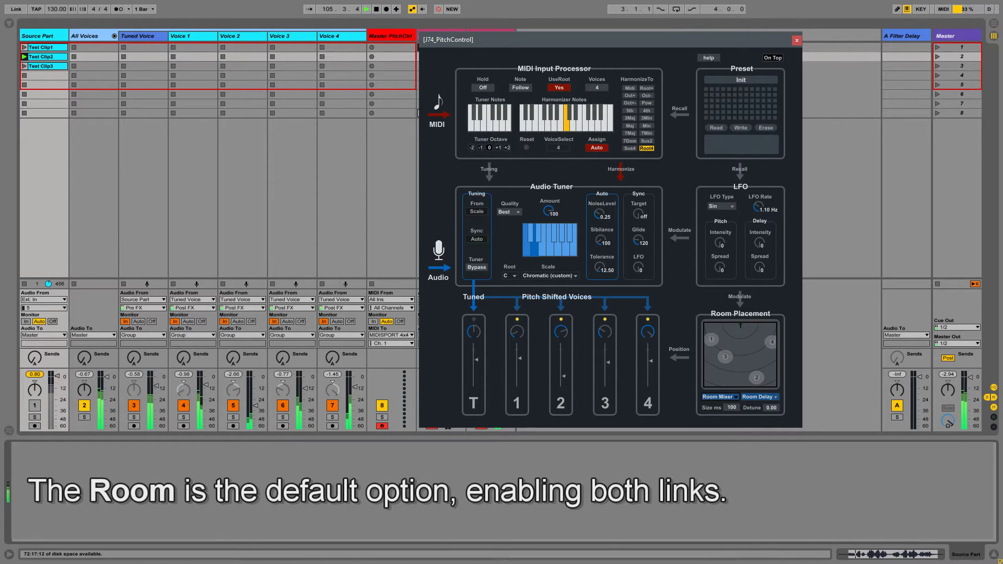
- Switch the mixer mode to Pan Mixer and reposition voice 1 near the front of the room
{"action": "left_click", "coordinate": [711, 396]}
{"action": "left_click", "coordinate": [714, 425]}
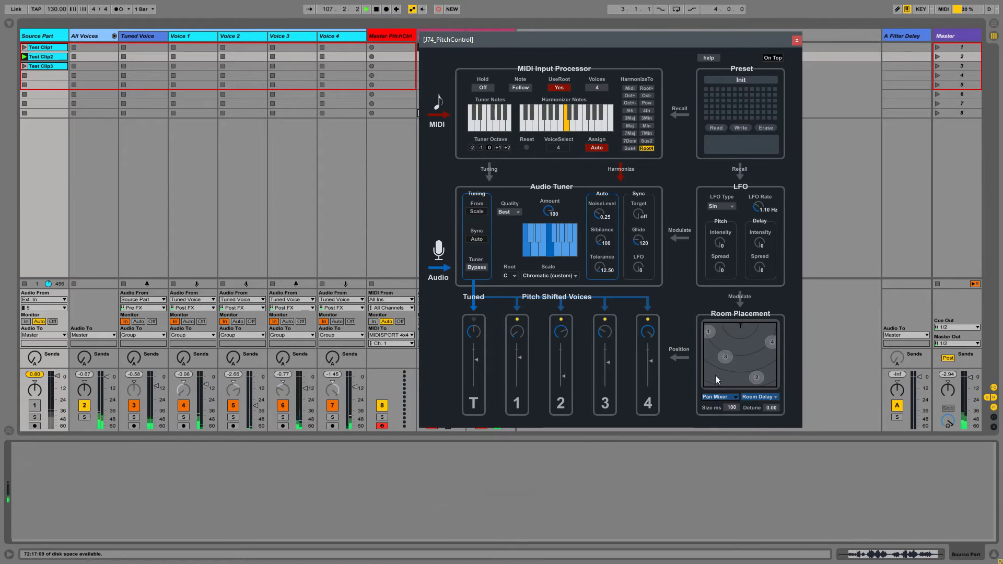
{"action": "mouse_move", "coordinate": [709, 330]}
{"action": "left_mouse_down"}
{"action": "mouse_move", "coordinate": [772, 349]}
{"action": "mouse_move", "coordinate": [753, 341]}
{"action": "mouse_move", "coordinate": [740, 358]}
{"action": "mouse_move", "coordinate": [769, 361]}
{"action": "mouse_move", "coordinate": [716, 331]}
{"action": "left_mouse_up"}
{"action": "left_click", "coordinate": [719, 395]}
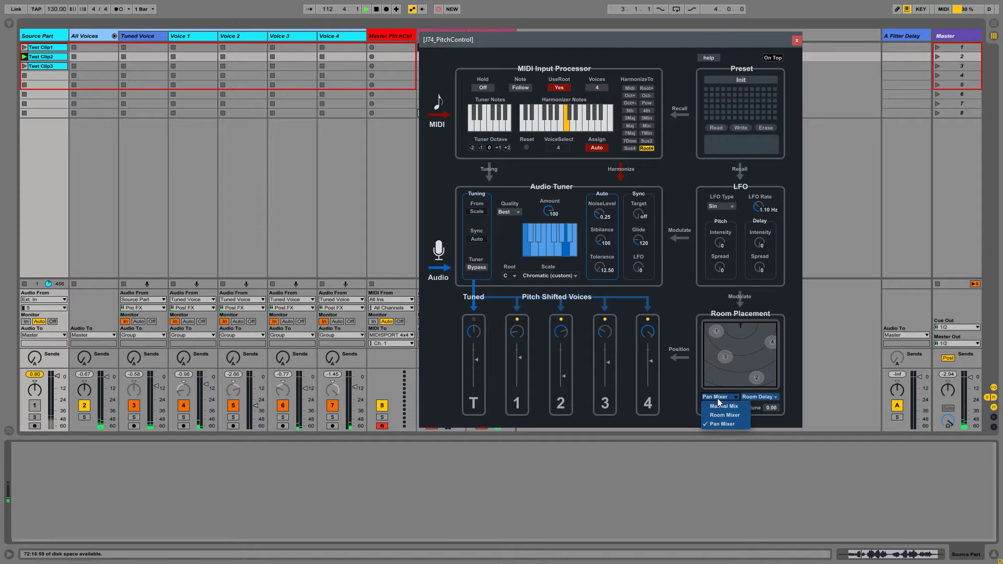
{"action": "left_click", "coordinate": [777, 394]}
- Set the delay mode to No Delay and move voice 1 around the room
{"action": "left_click", "coordinate": [768, 397]}
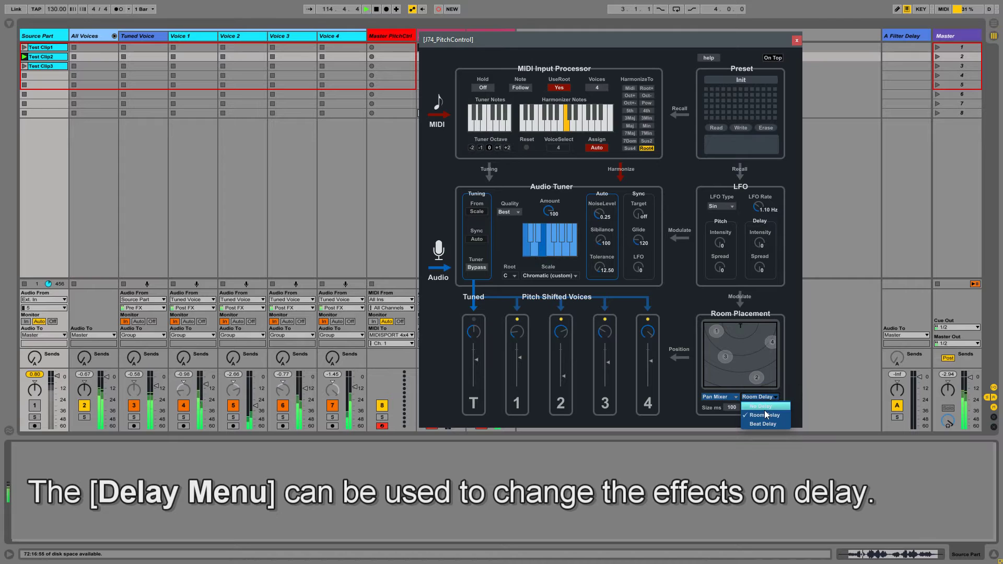
{"action": "left_click", "coordinate": [764, 409]}
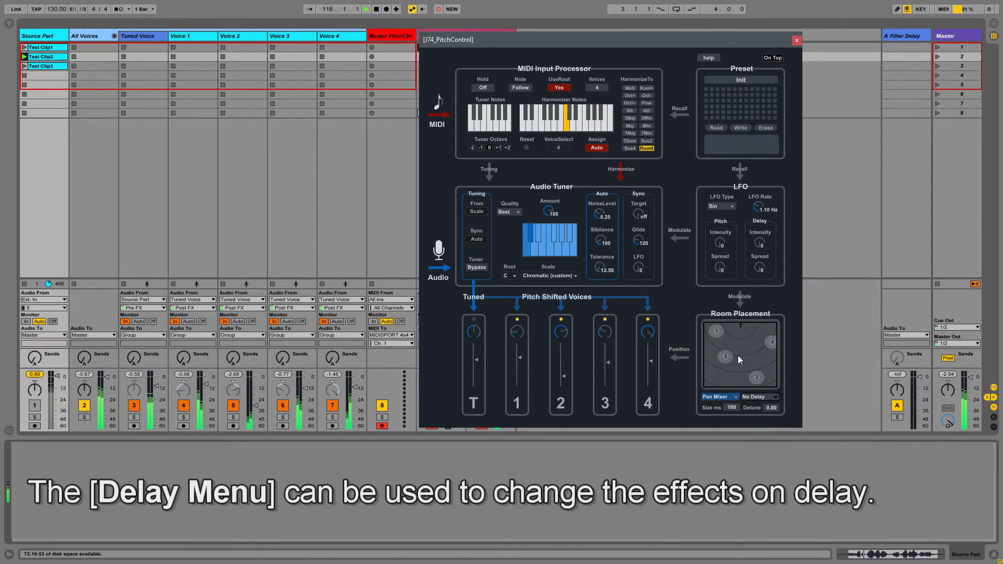
{"action": "mouse_move", "coordinate": [716, 331]}
{"action": "left_mouse_down"}
{"action": "mouse_move", "coordinate": [776, 376]}
{"action": "mouse_move", "coordinate": [731, 333]}
{"action": "left_mouse_up"}
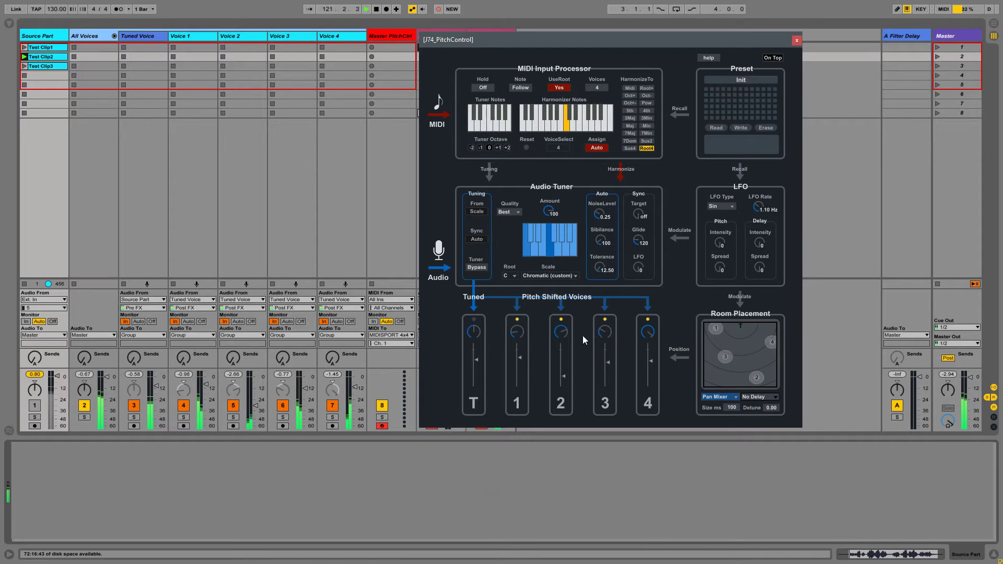
- Raise the level faders of voices 1 to 4 to about the same height
{"action": "left_click_drag", "start_coordinate": [563, 375], "coordinate": [563, 373]}
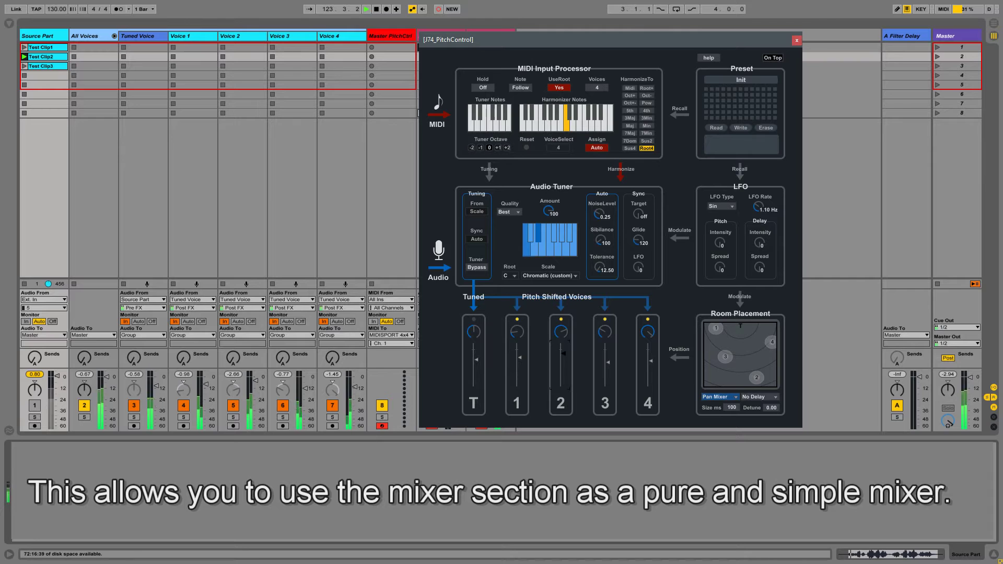
{"action": "left_click_drag", "start_coordinate": [519, 357], "coordinate": [519, 350]}
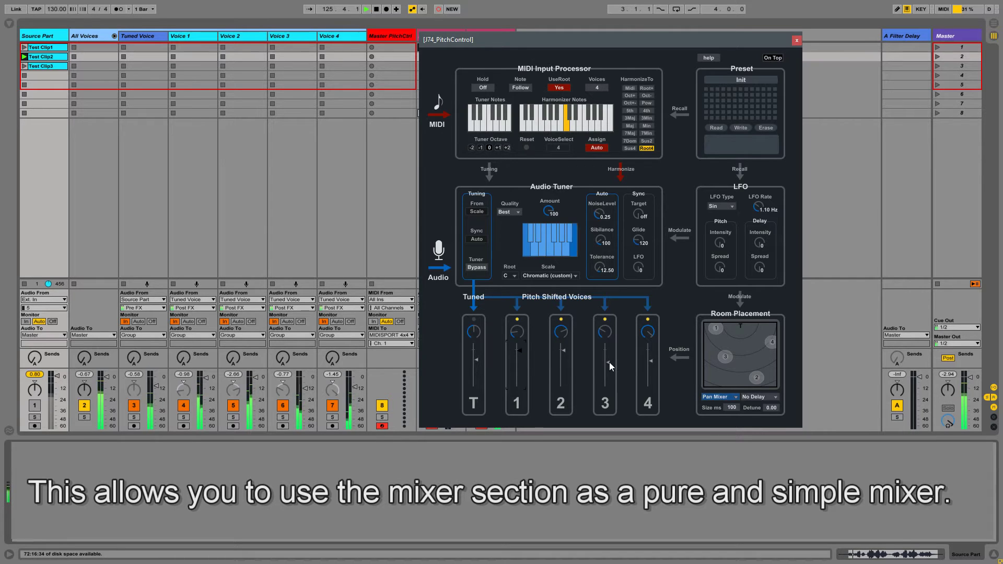
{"action": "left_click_drag", "start_coordinate": [608, 362], "coordinate": [649, 351]}
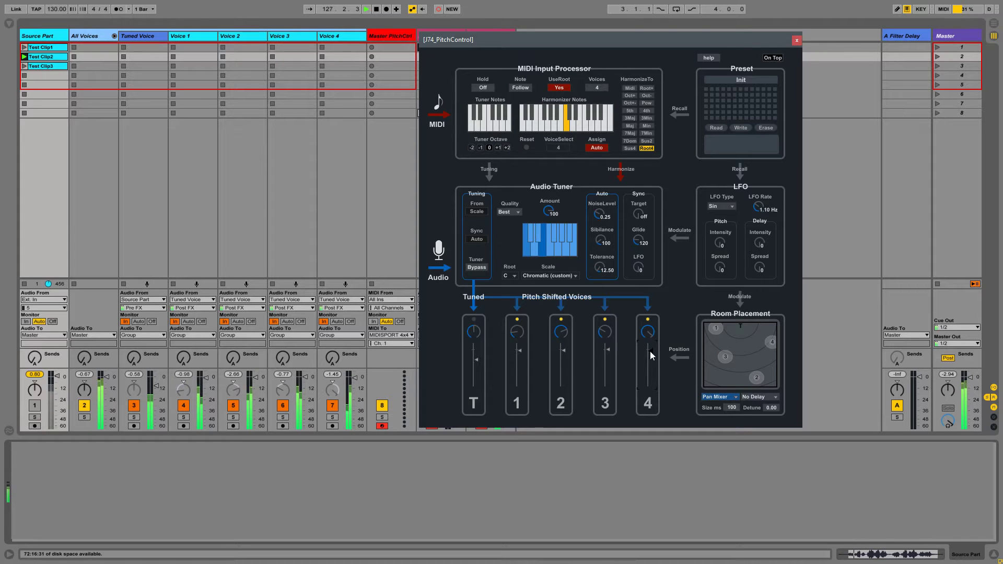
- Set the delay mode to Beat Delay and reposition the voices on the equidistance lines, with voice 4 in the far back corner
{"action": "left_click", "coordinate": [754, 395]}
{"action": "left_click", "coordinate": [754, 423]}
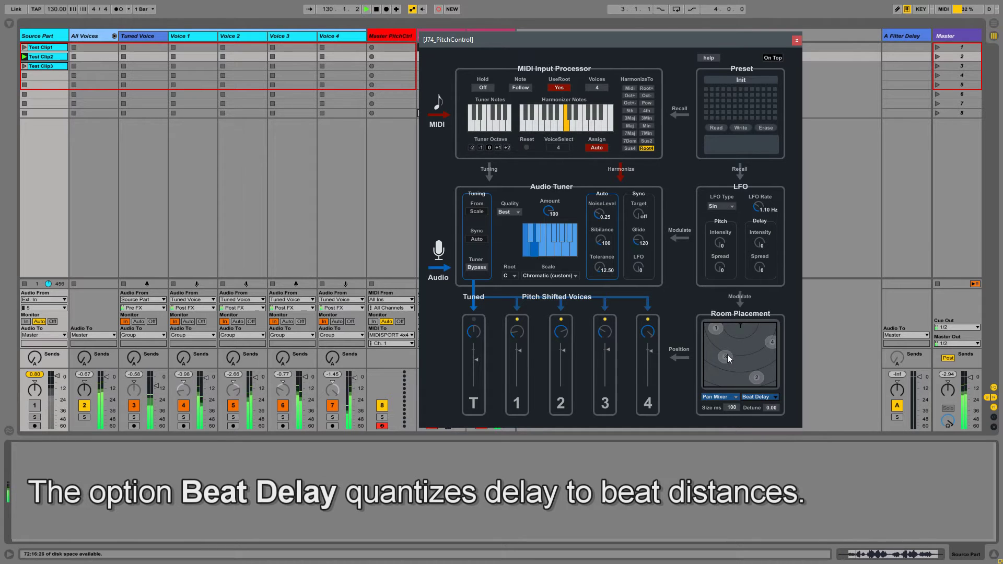
{"action": "left_click_drag", "start_coordinate": [754, 377], "coordinate": [756, 367]}
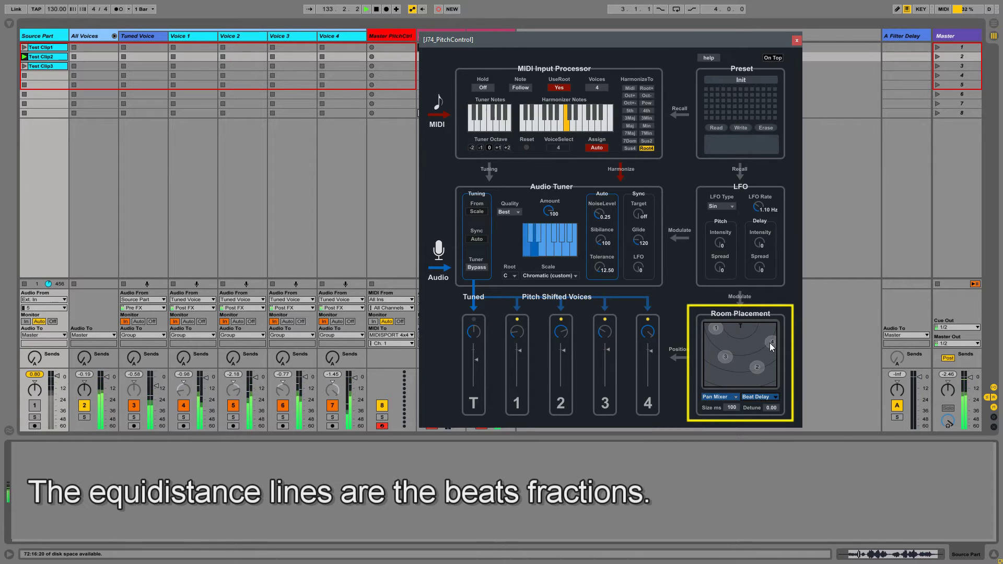
{"action": "left_click_drag", "start_coordinate": [771, 342], "coordinate": [775, 380]}
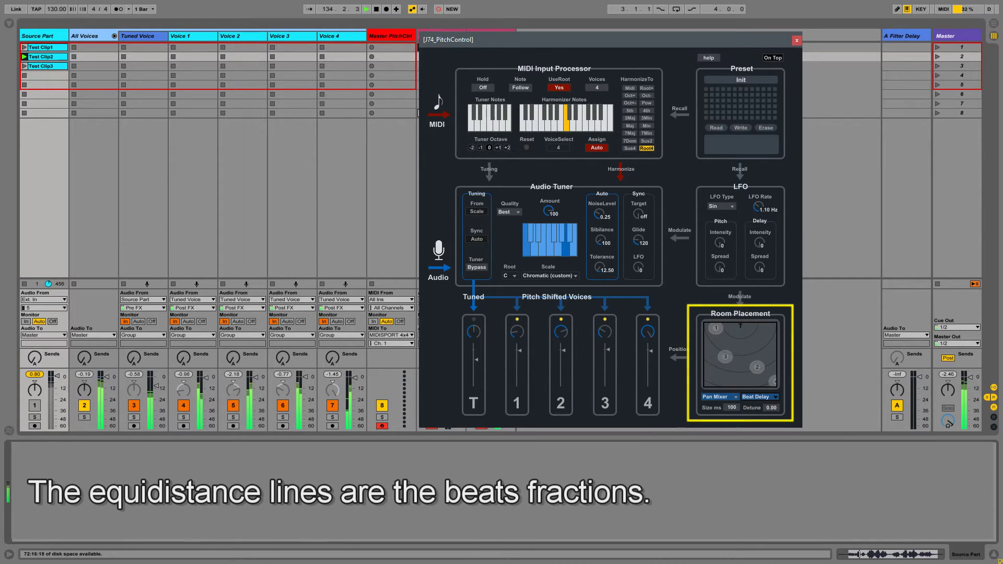
{"action": "left_click_drag", "start_coordinate": [725, 357], "coordinate": [724, 351]}
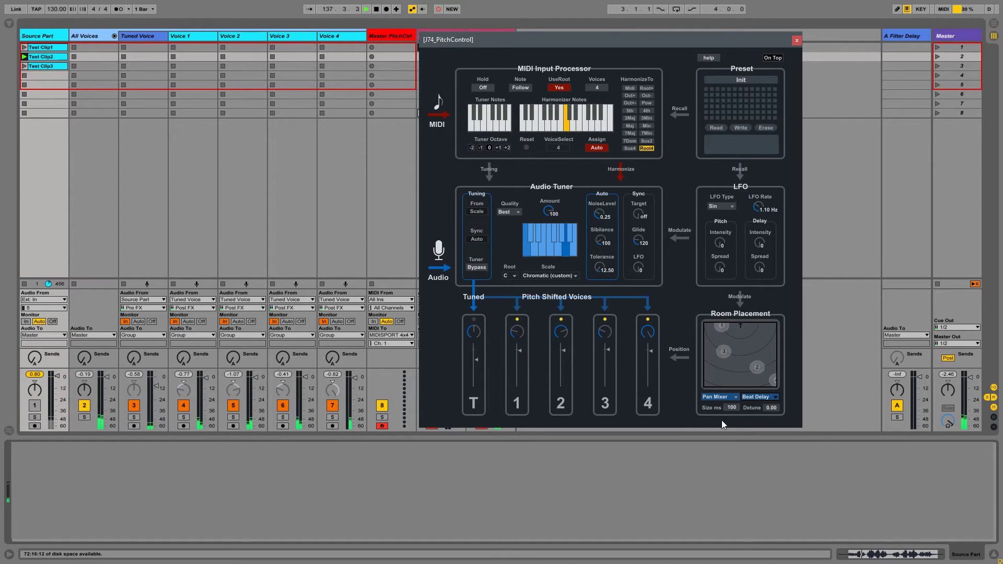
- Increase the room Size to 1000 ms while using Beat Delay
{"action": "left_click_drag", "start_coordinate": [729, 409], "coordinate": [729, 344]}
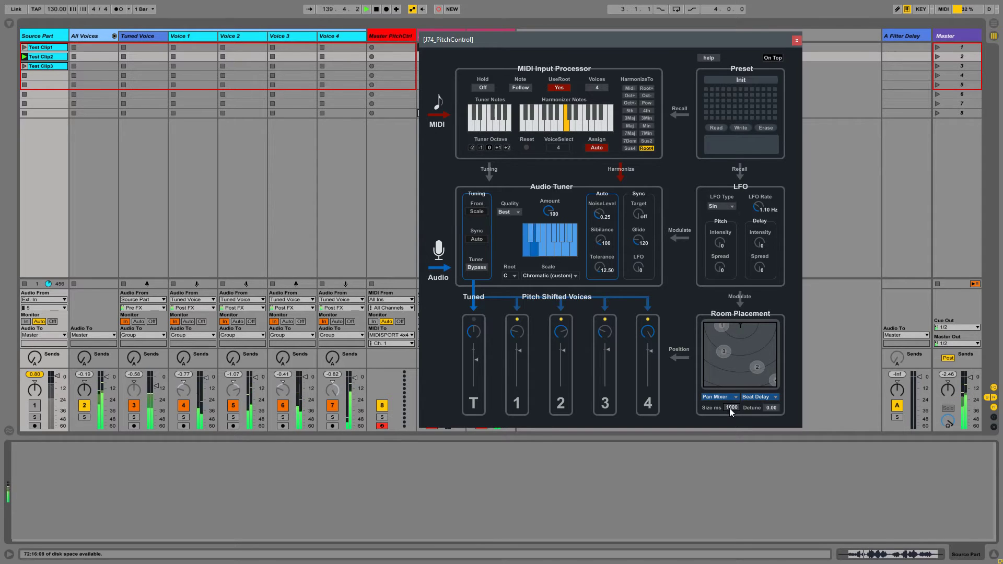
- Try a room Size of 500 ms against the running metronome, and switch the metronome back off
{"action": "left_click", "coordinate": [121, 9]}
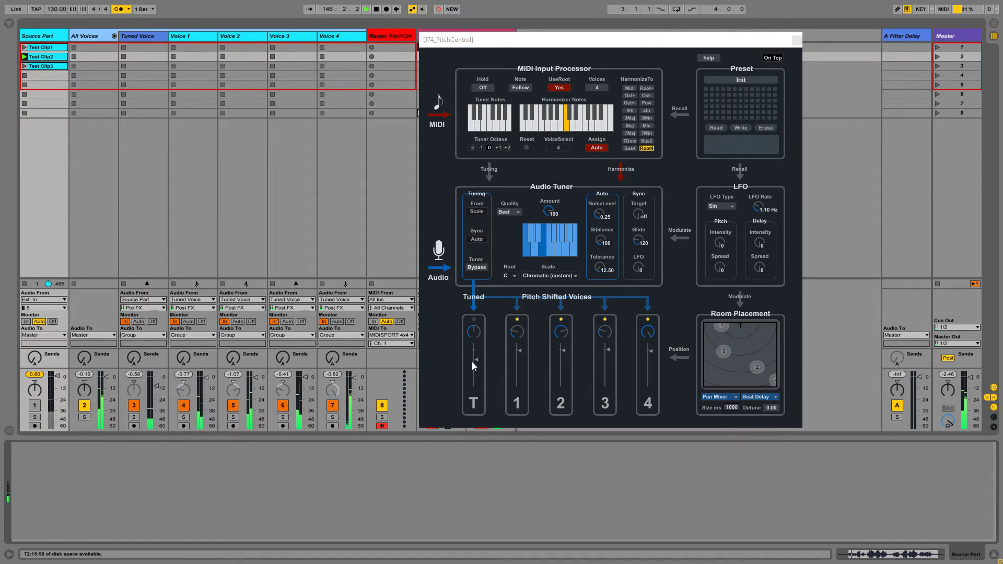
{"action": "left_click", "coordinate": [731, 409]}
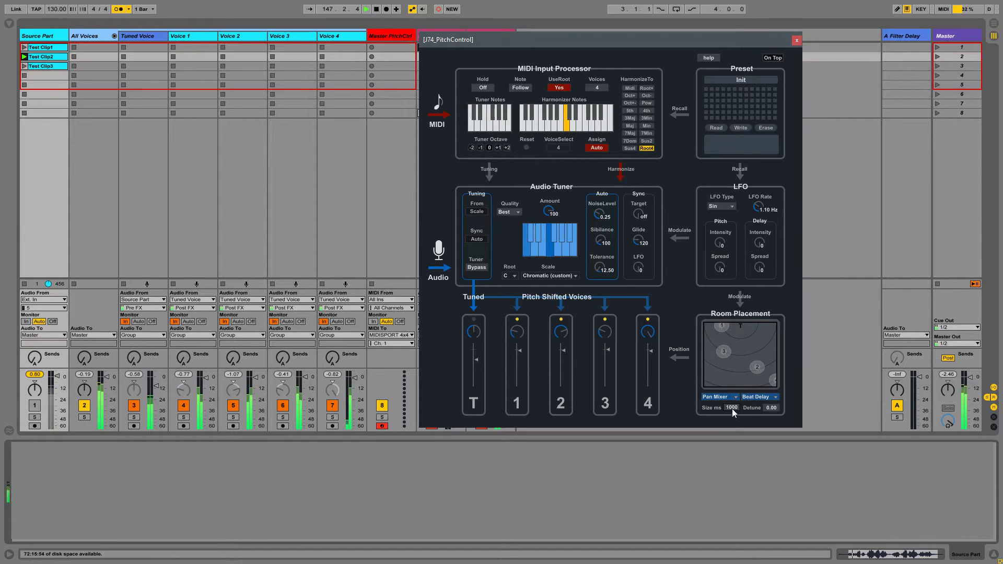
{"action": "type", "text": "500"}
{"action": "key", "text": "Return"}
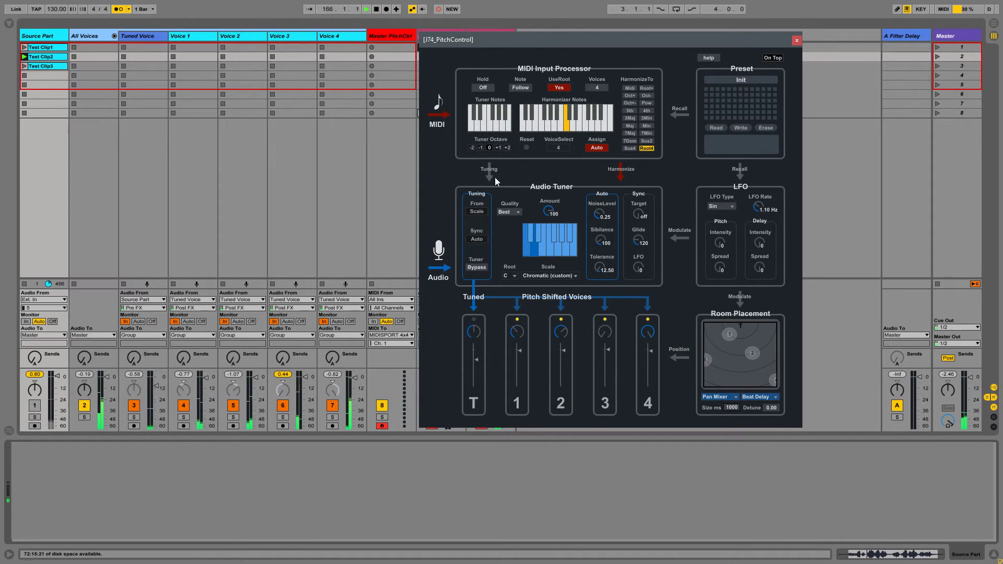
{"action": "left_click", "coordinate": [120, 9]}
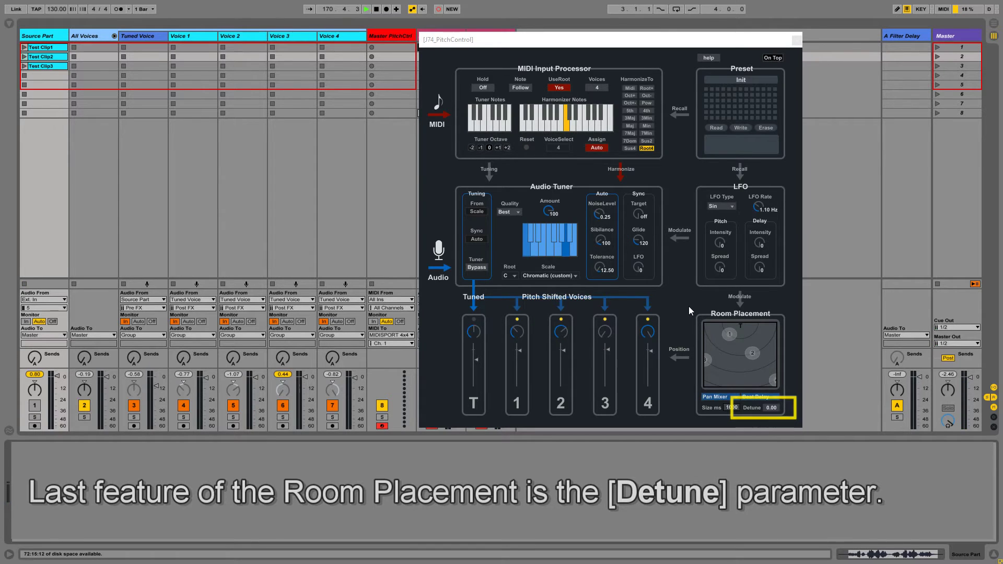
- Set the delay mode to Room Delay and the mixer mode to Room Mixer
{"action": "left_click", "coordinate": [747, 396]}
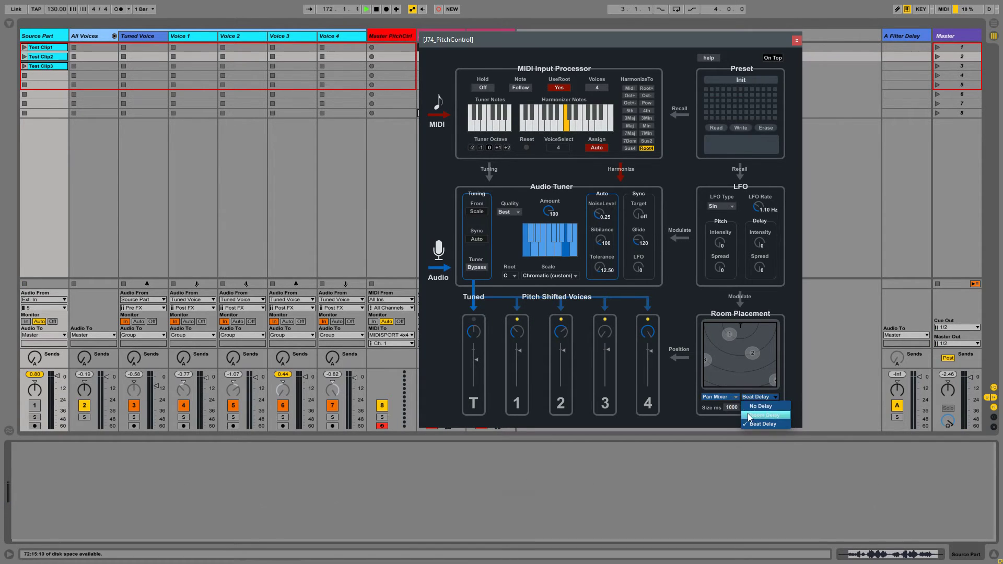
{"action": "left_click", "coordinate": [747, 414]}
{"action": "left_click", "coordinate": [724, 397]}
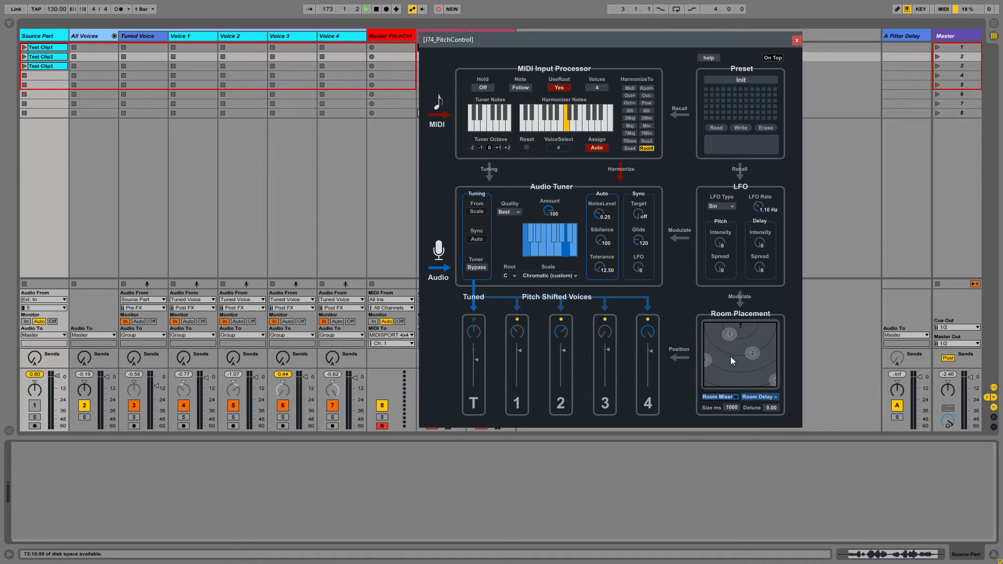
- Reposition the four voices close together near the listener and set the room Size to 100 ms
{"action": "left_click_drag", "start_coordinate": [729, 334], "coordinate": [732, 358]}
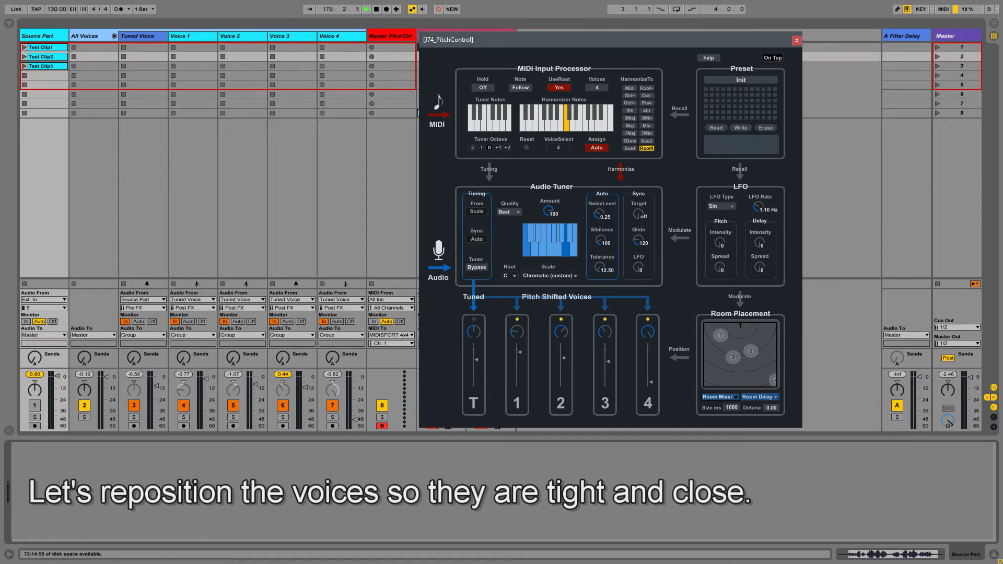
{"action": "left_click_drag", "start_coordinate": [774, 381], "coordinate": [768, 337]}
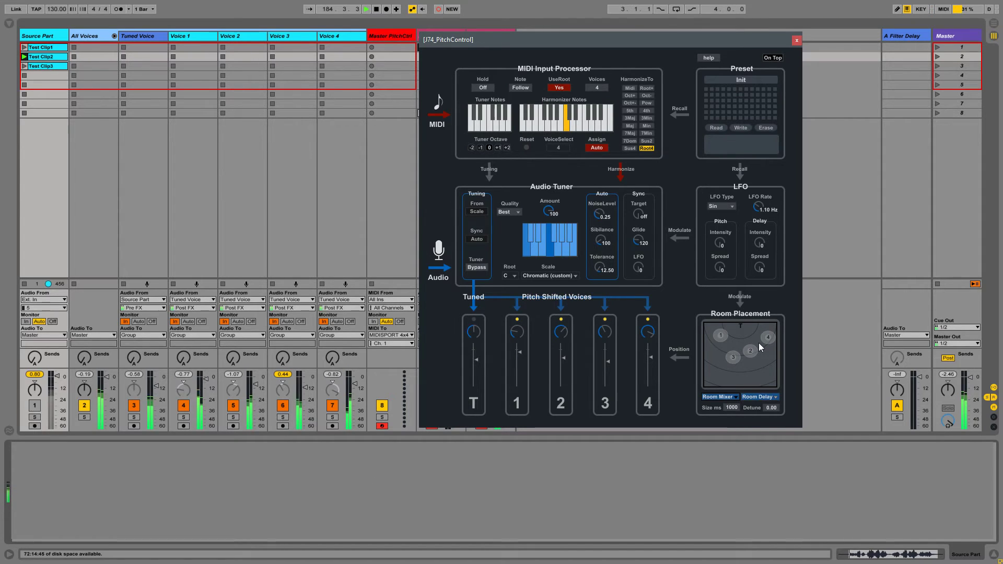
{"action": "left_click_drag", "start_coordinate": [734, 408], "coordinate": [734, 408]}
{"action": "type", "text": "100"}
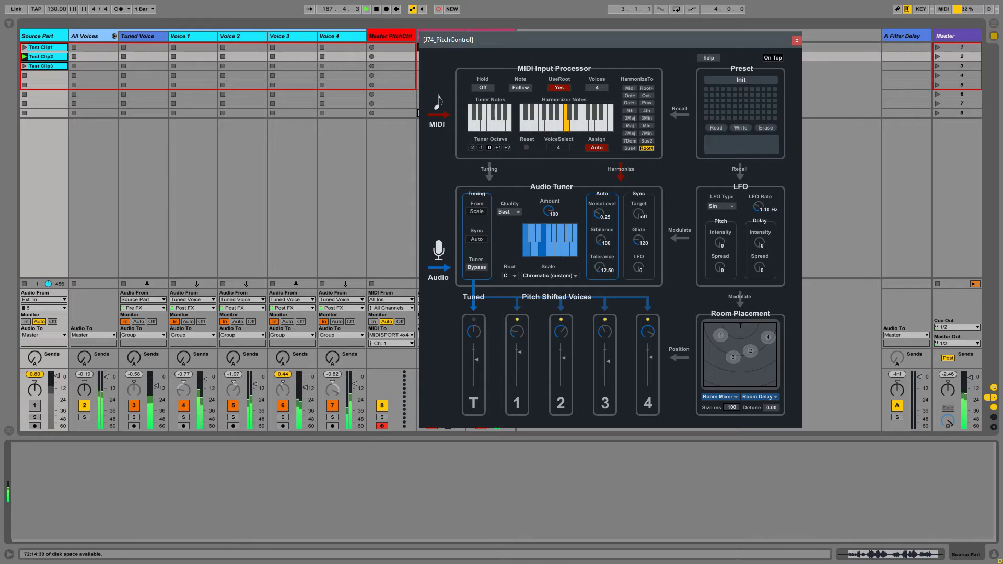
- Try Detune at 1.00 while lowering the Tuned voice's level fader, and return Detune to 0.00
{"action": "left_click", "coordinate": [766, 410]}
{"action": "left_click_drag", "start_coordinate": [766, 410], "coordinate": [767, 385]}
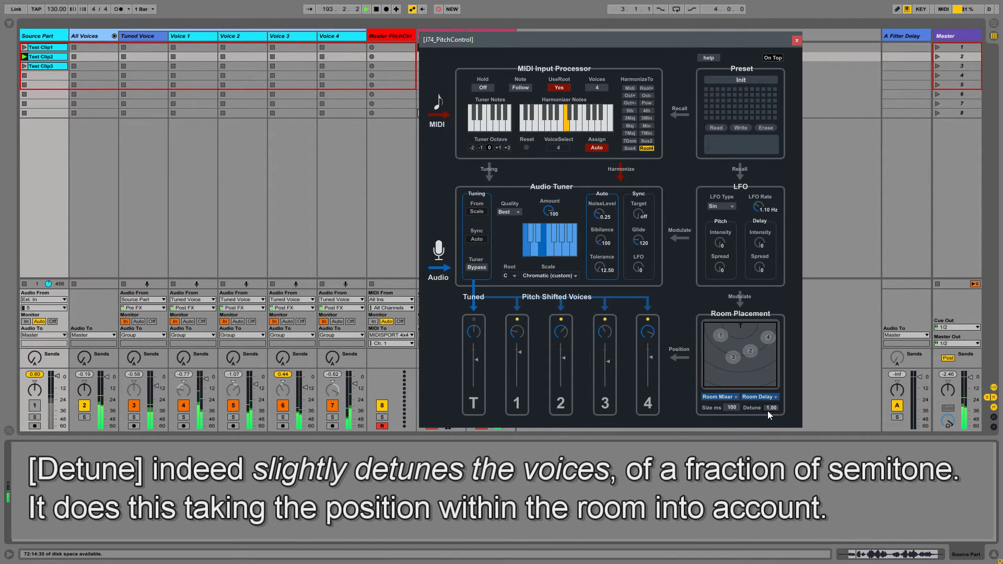
{"action": "left_click_drag", "start_coordinate": [475, 360], "coordinate": [476, 389]}
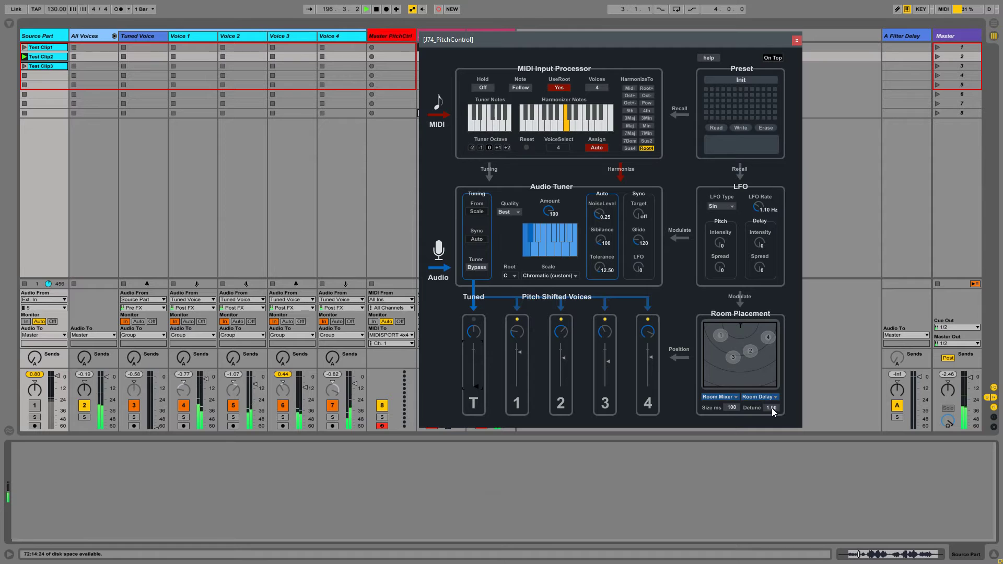
{"action": "mouse_move", "coordinate": [772, 409]}
{"action": "left_mouse_down"}
{"action": "mouse_move", "coordinate": [772, 444]}
{"action": "mouse_move", "coordinate": [780, 407]}
{"action": "left_mouse_up"}
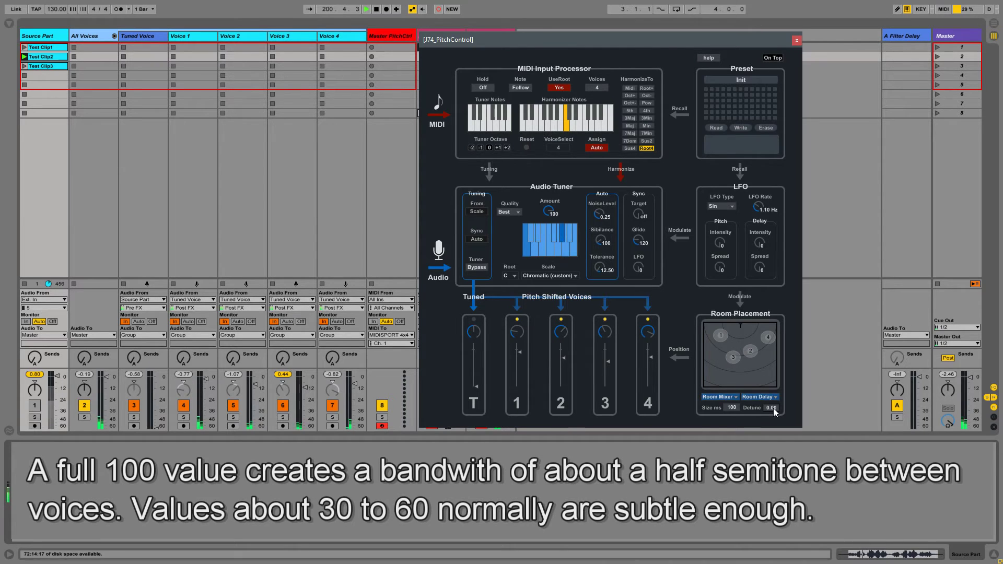
{"action": "left_click_drag", "start_coordinate": [773, 409], "coordinate": [773, 377]}
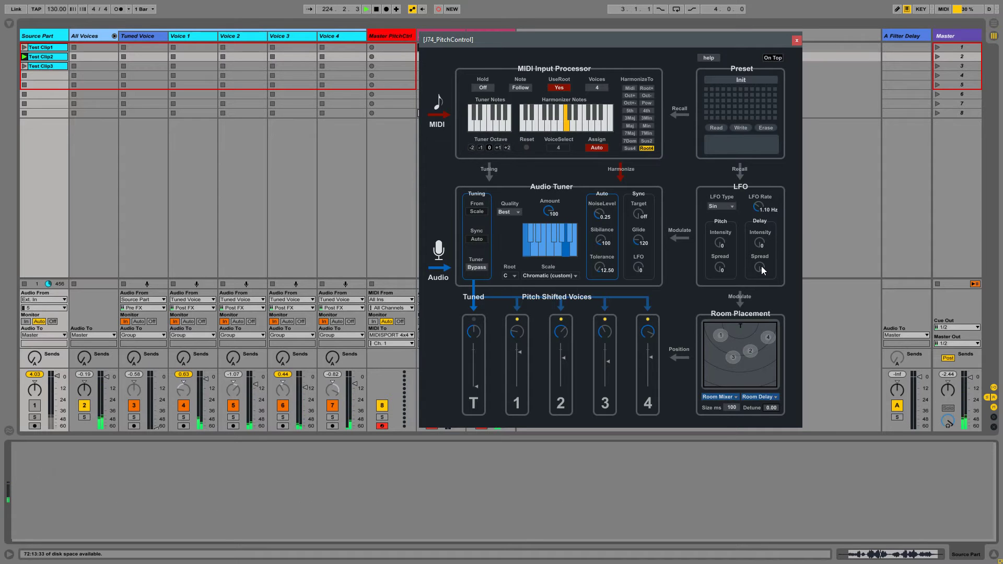
- Set the LFO's Delay Spread to 100 and Delay Intensity to 2, and spread voices 1 and 3 farther apart in the room
{"action": "left_click_drag", "start_coordinate": [761, 268], "coordinate": [760, 242]}
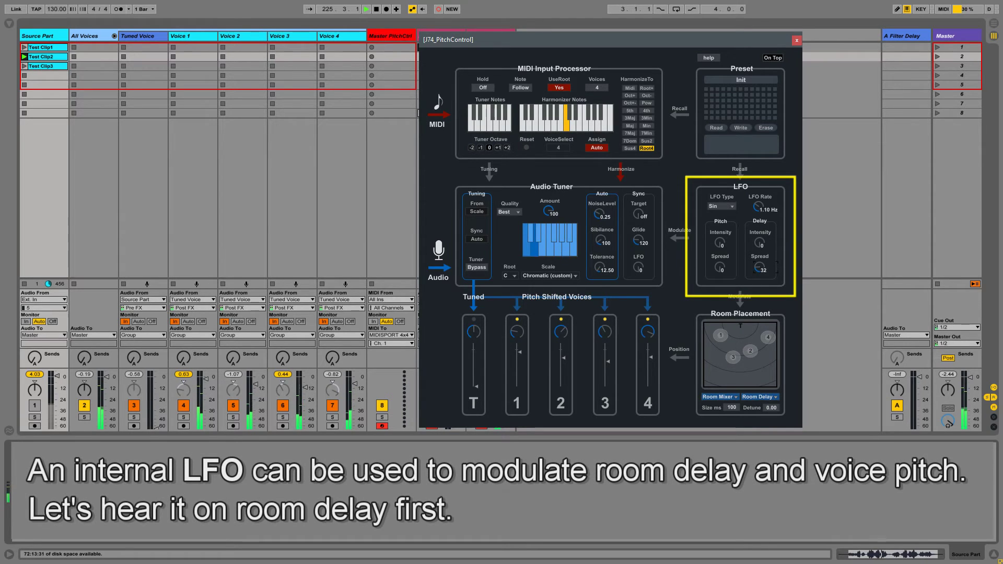
{"action": "mouse_move", "coordinate": [760, 242]}
{"action": "left_mouse_down"}
{"action": "mouse_move", "coordinate": [755, 232]}
{"action": "mouse_move", "coordinate": [761, 247]}
{"action": "left_mouse_up"}
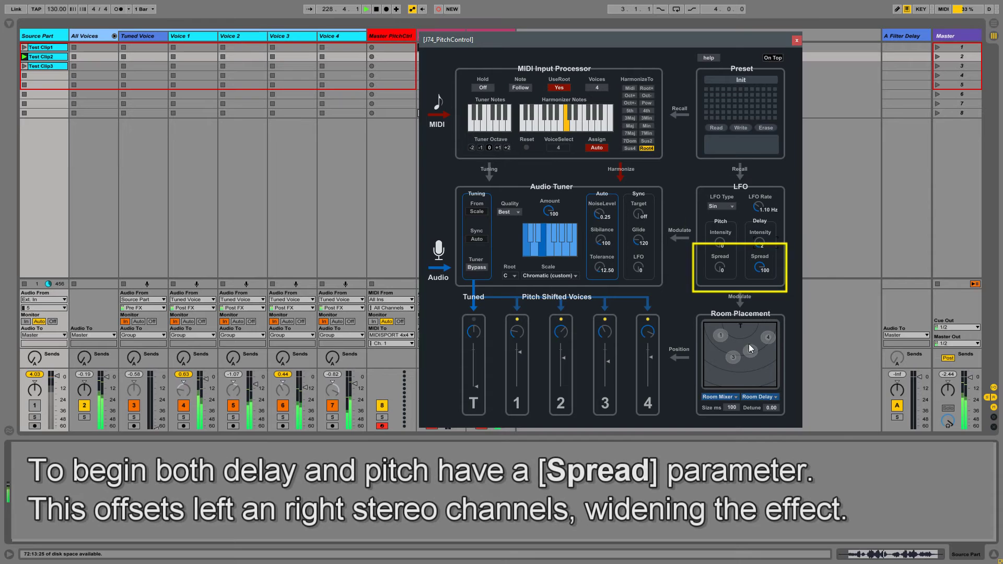
{"action": "left_click_drag", "start_coordinate": [720, 333], "coordinate": [723, 364]}
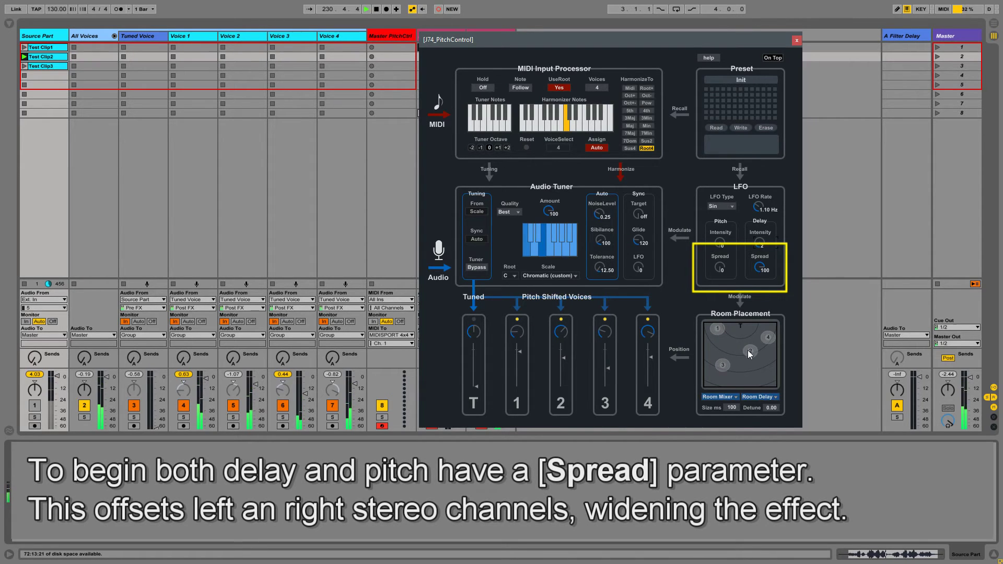
- Enlarge the room Size to 1000 ms and raise the LFO's Delay Intensity to 10
{"action": "left_click_drag", "start_coordinate": [734, 408], "coordinate": [733, 363]}
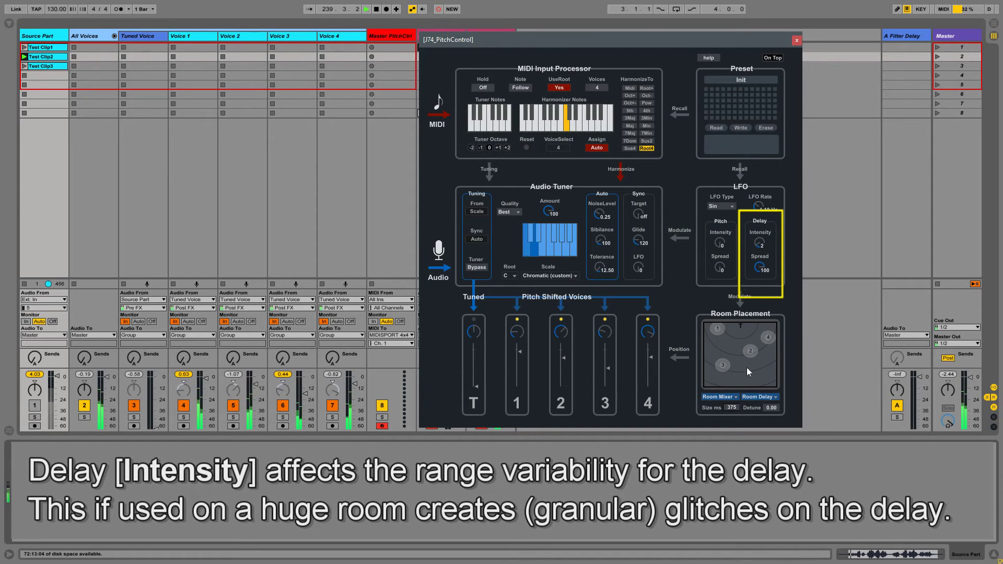
{"action": "left_click_drag", "start_coordinate": [731, 409], "coordinate": [732, 355]}
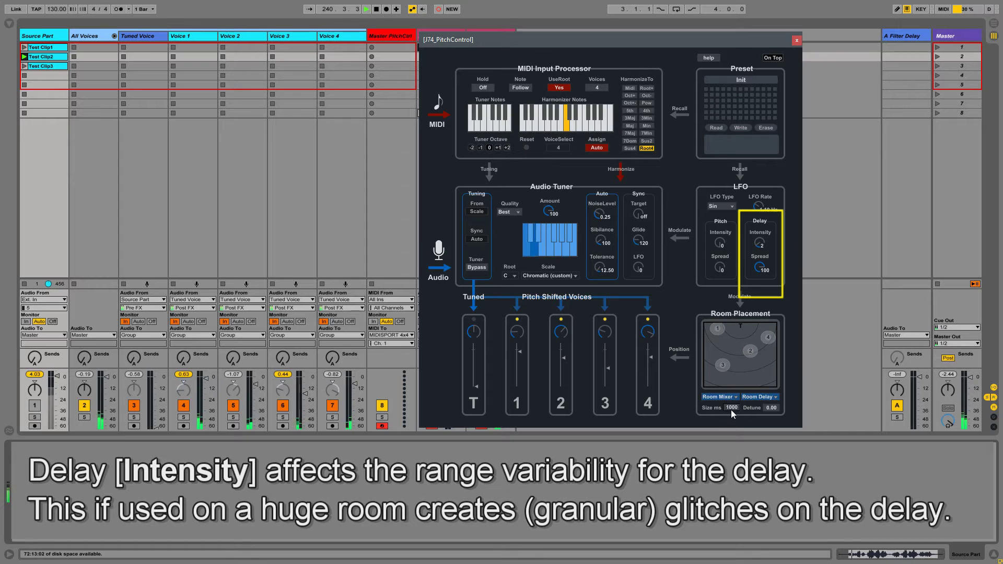
{"action": "left_click_drag", "start_coordinate": [759, 242], "coordinate": [759, 238]}
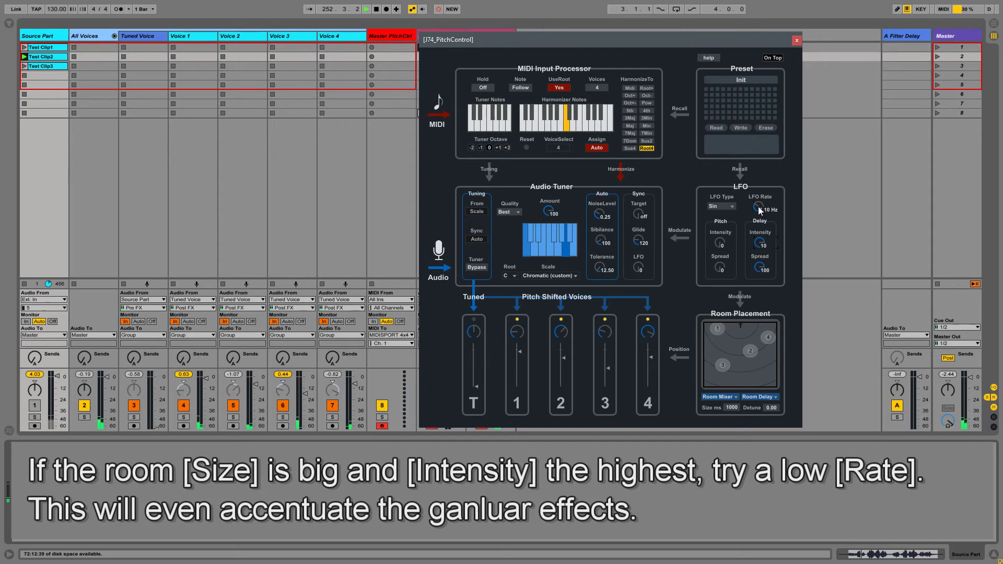
- Lower the LFO Rate to 0.16 Hz and reduce the room Size to 100 ms
{"action": "left_click_drag", "start_coordinate": [758, 208], "coordinate": [759, 210]}
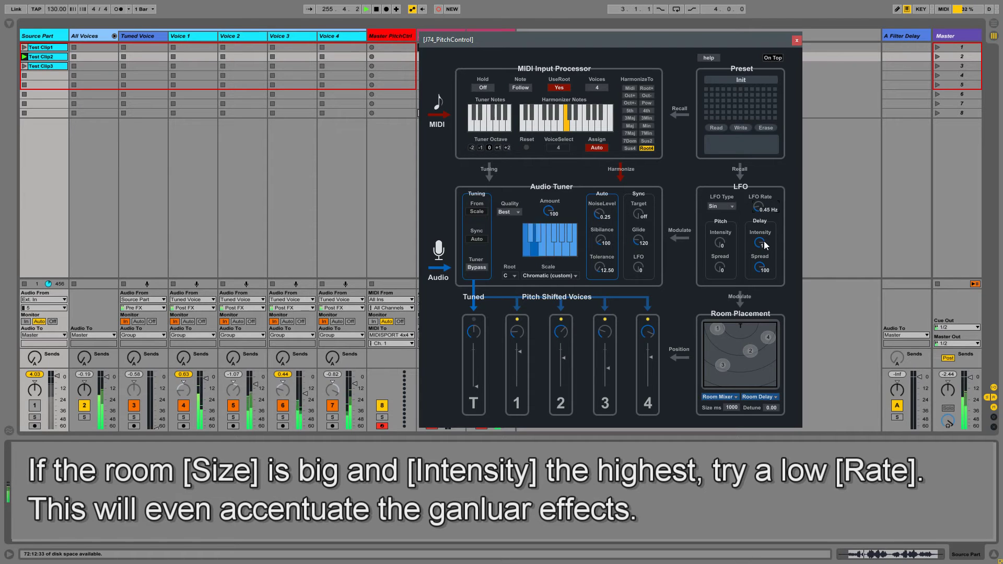
{"action": "left_click_drag", "start_coordinate": [765, 216], "coordinate": [765, 223]}
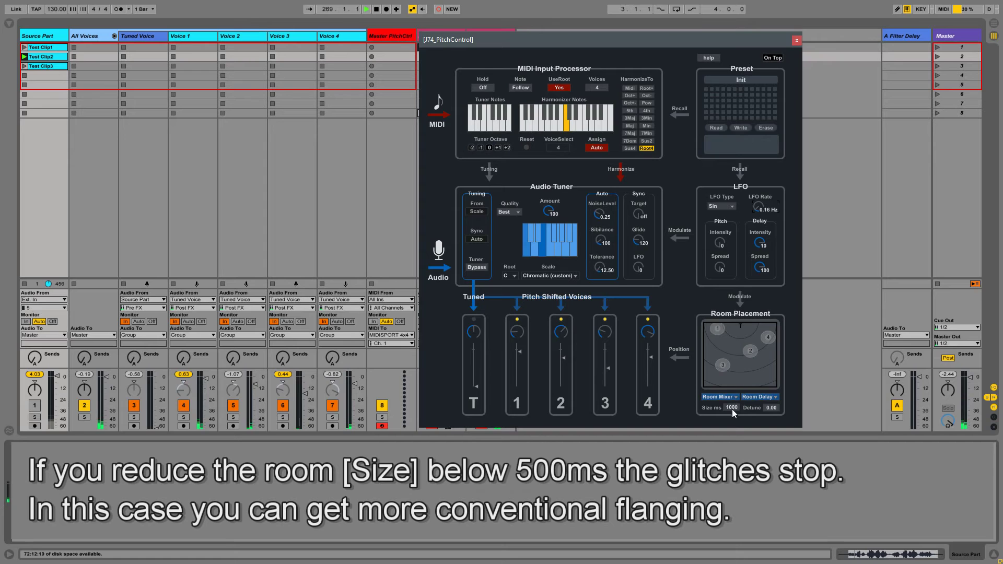
{"action": "mouse_move", "coordinate": [733, 408]}
{"action": "left_mouse_down"}
{"action": "mouse_move", "coordinate": [732, 439]}
{"action": "mouse_move", "coordinate": [741, 405]}
{"action": "left_mouse_up"}
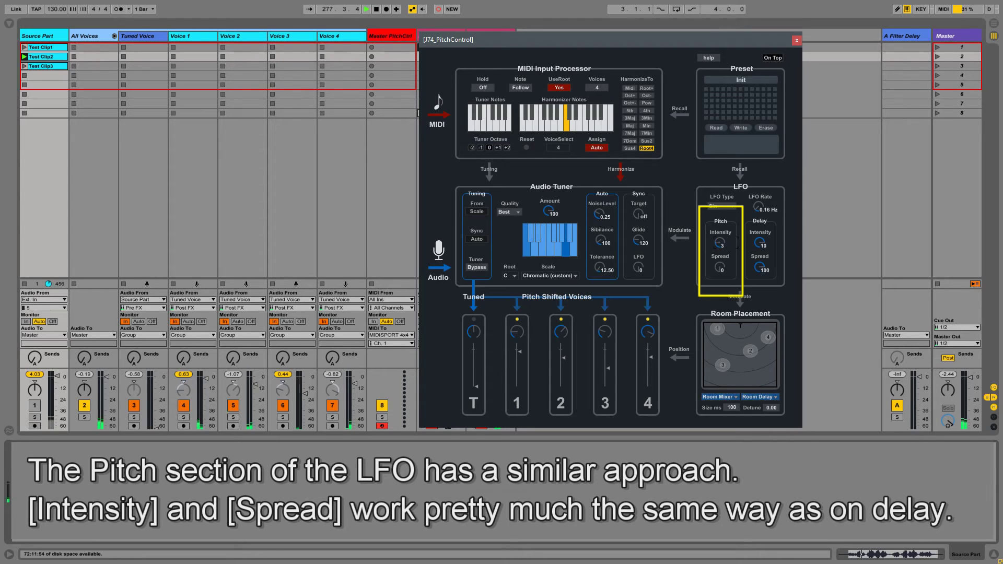
- Adjust the LFO's pitch modulation to Intensity 2 and Spread 100, with the LFO Rate at 1.33 Hz
{"action": "left_click_drag", "start_coordinate": [720, 242], "coordinate": [719, 247]}
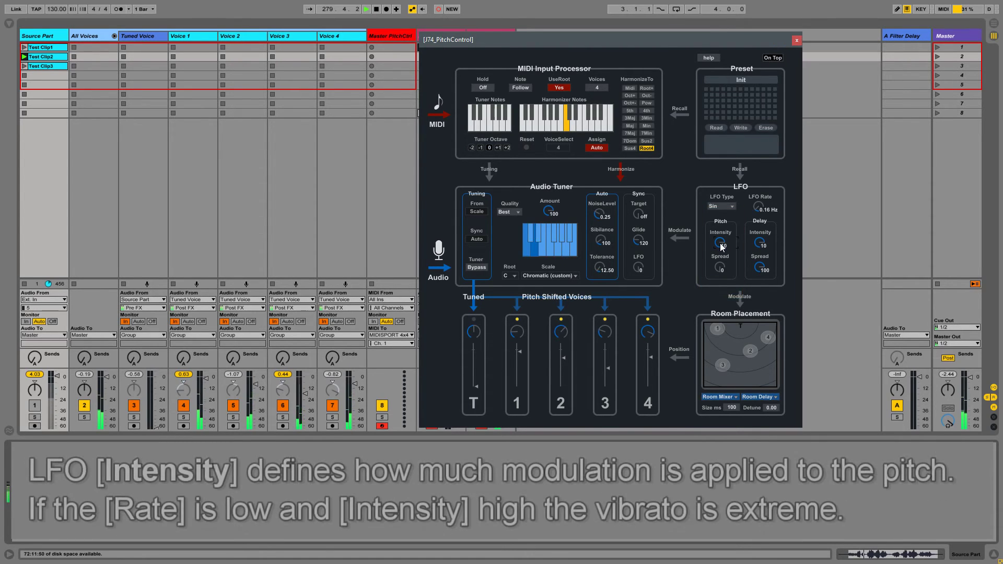
{"action": "left_click_drag", "start_coordinate": [758, 207], "coordinate": [758, 198]}
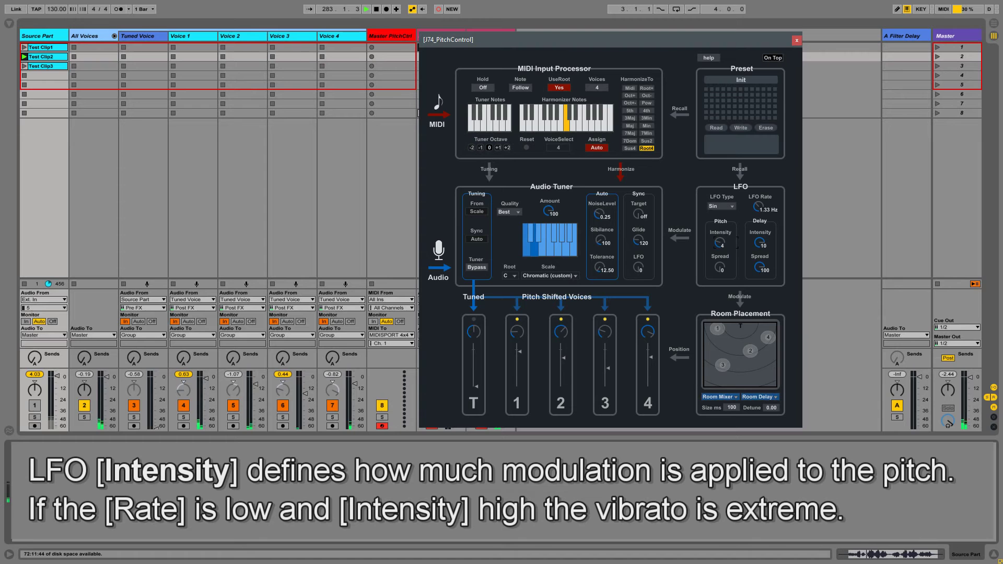
{"action": "left_click_drag", "start_coordinate": [721, 268], "coordinate": [724, 290]}
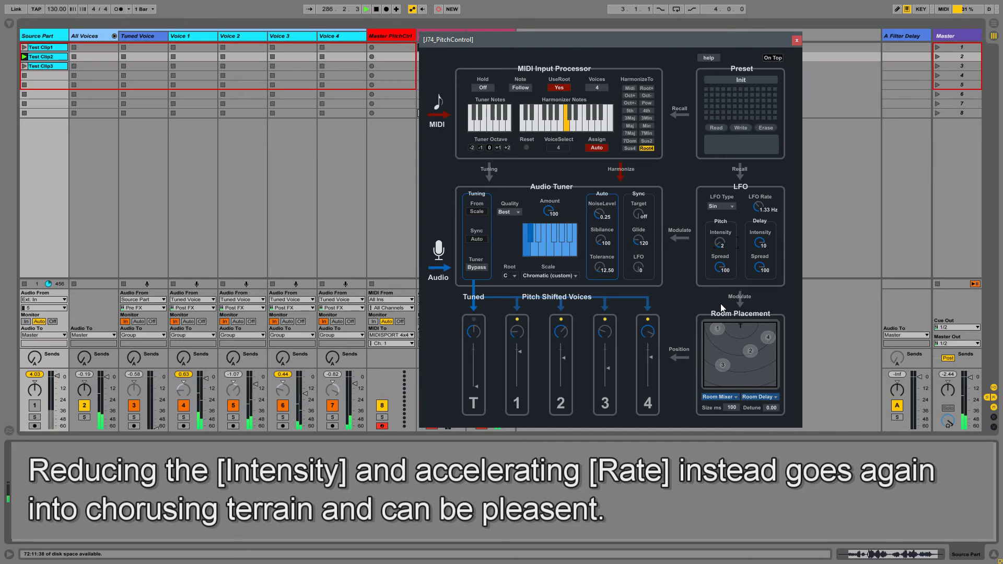
- Change the LFO Type to Sqr with a Rate of 2.31 Hz and a Pitch Intensity of 1
{"action": "left_click", "coordinate": [724, 207]}
{"action": "left_click", "coordinate": [727, 230]}
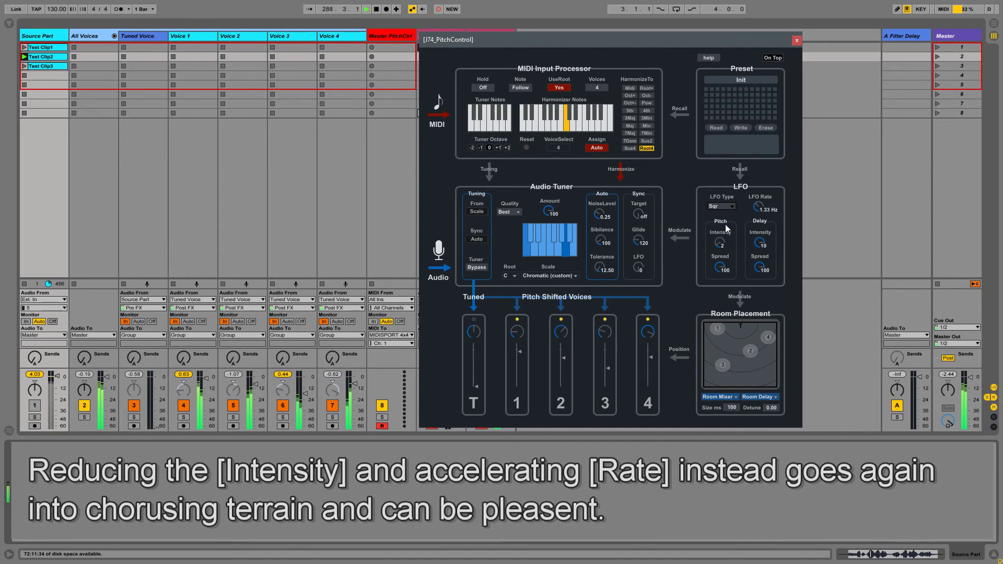
{"action": "left_click_drag", "start_coordinate": [762, 210], "coordinate": [762, 195]}
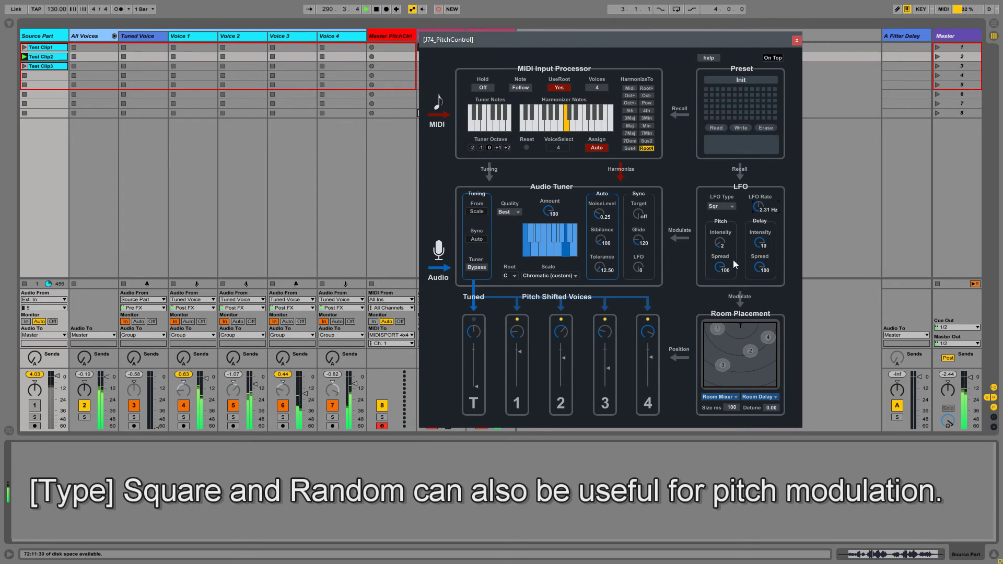
{"action": "left_click_drag", "start_coordinate": [724, 252], "coordinate": [725, 248]}
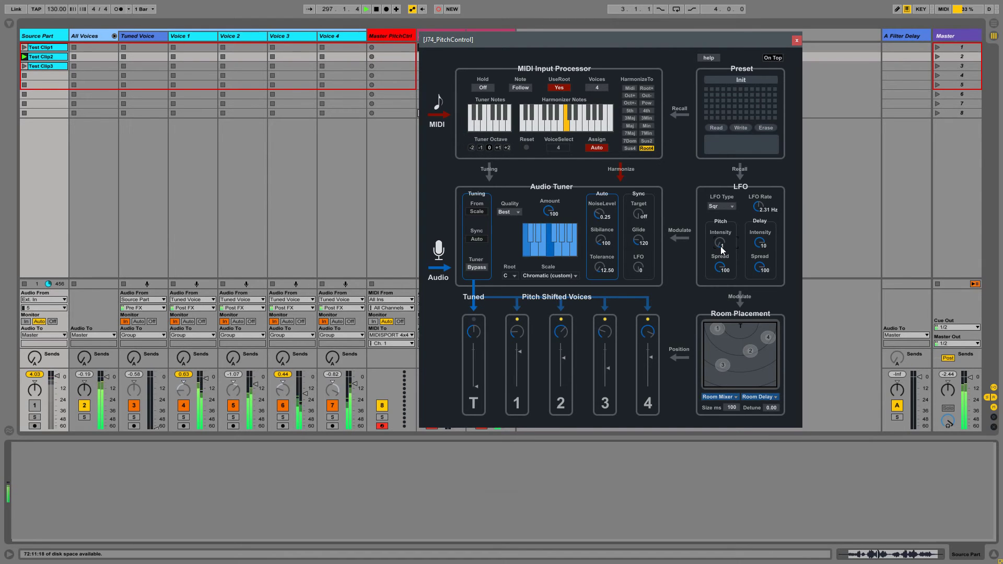
- Set Detune to 0.40 and the LFO's Delay Intensity to 5 and Pitch Intensity to 2
{"action": "mouse_move", "coordinate": [771, 408]}
{"action": "left_mouse_down"}
{"action": "mouse_move", "coordinate": [771, 399]}
{"action": "mouse_move", "coordinate": [770, 415]}
{"action": "left_mouse_up"}
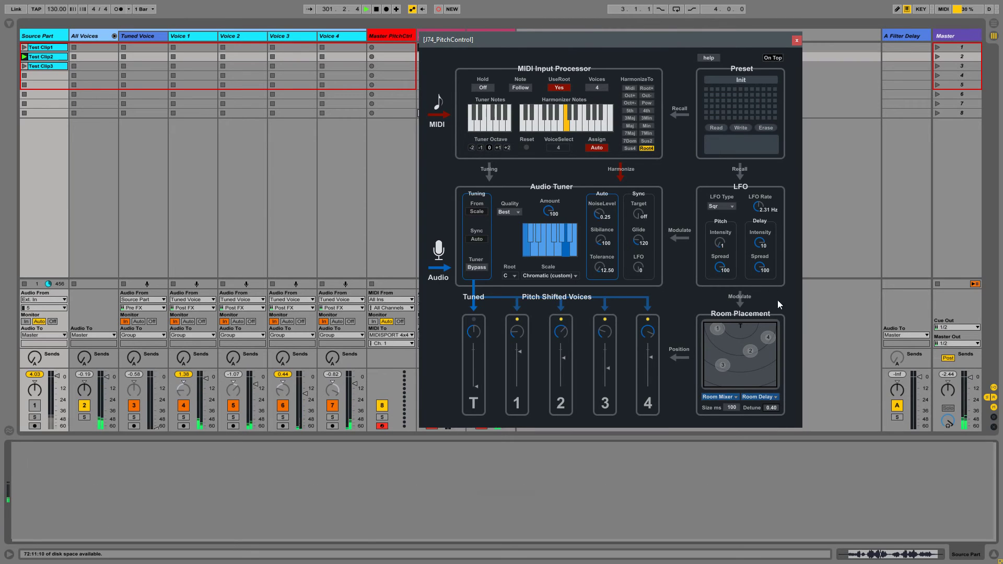
{"action": "left_click_drag", "start_coordinate": [759, 242], "coordinate": [720, 241]}
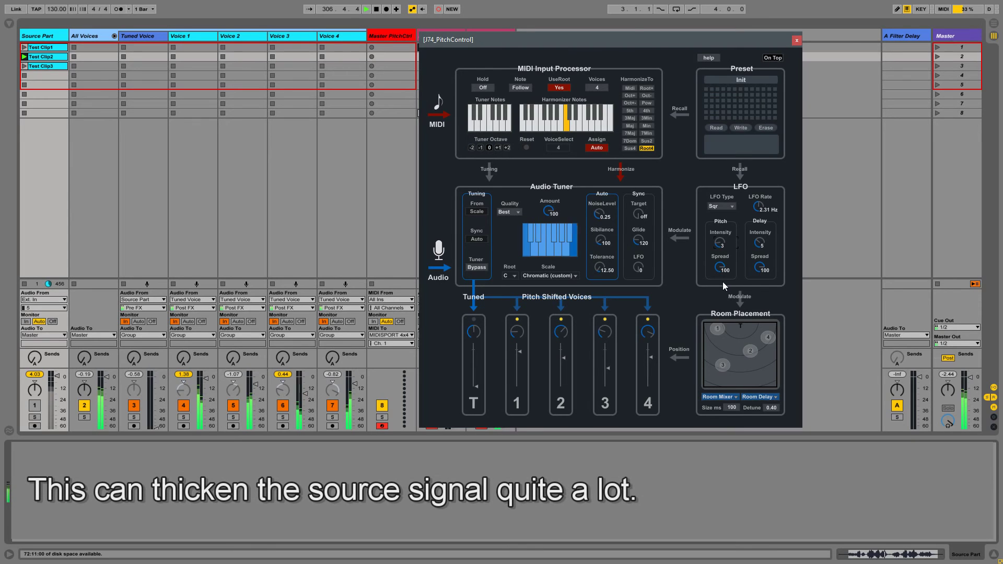
{"action": "key", "text": "Down"}
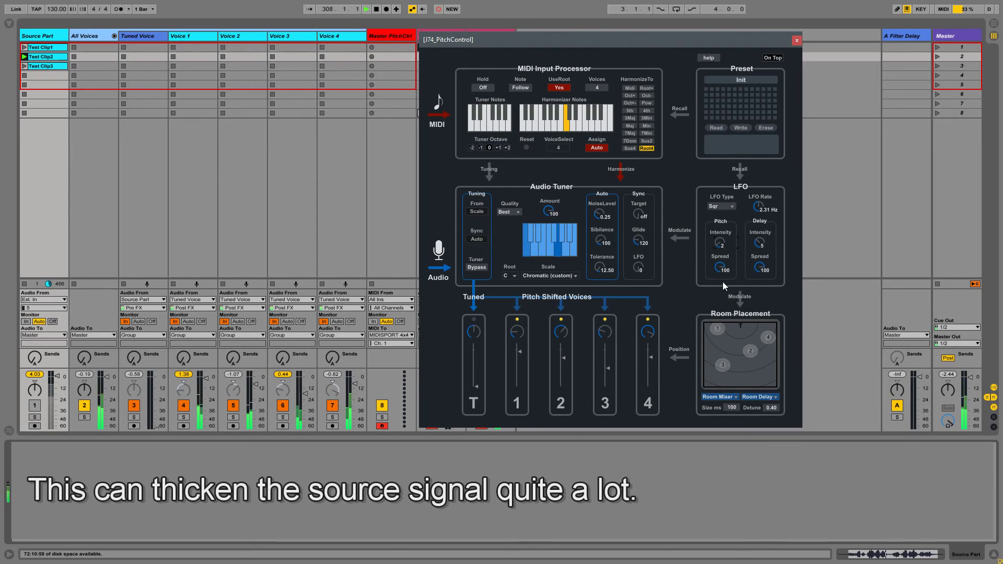